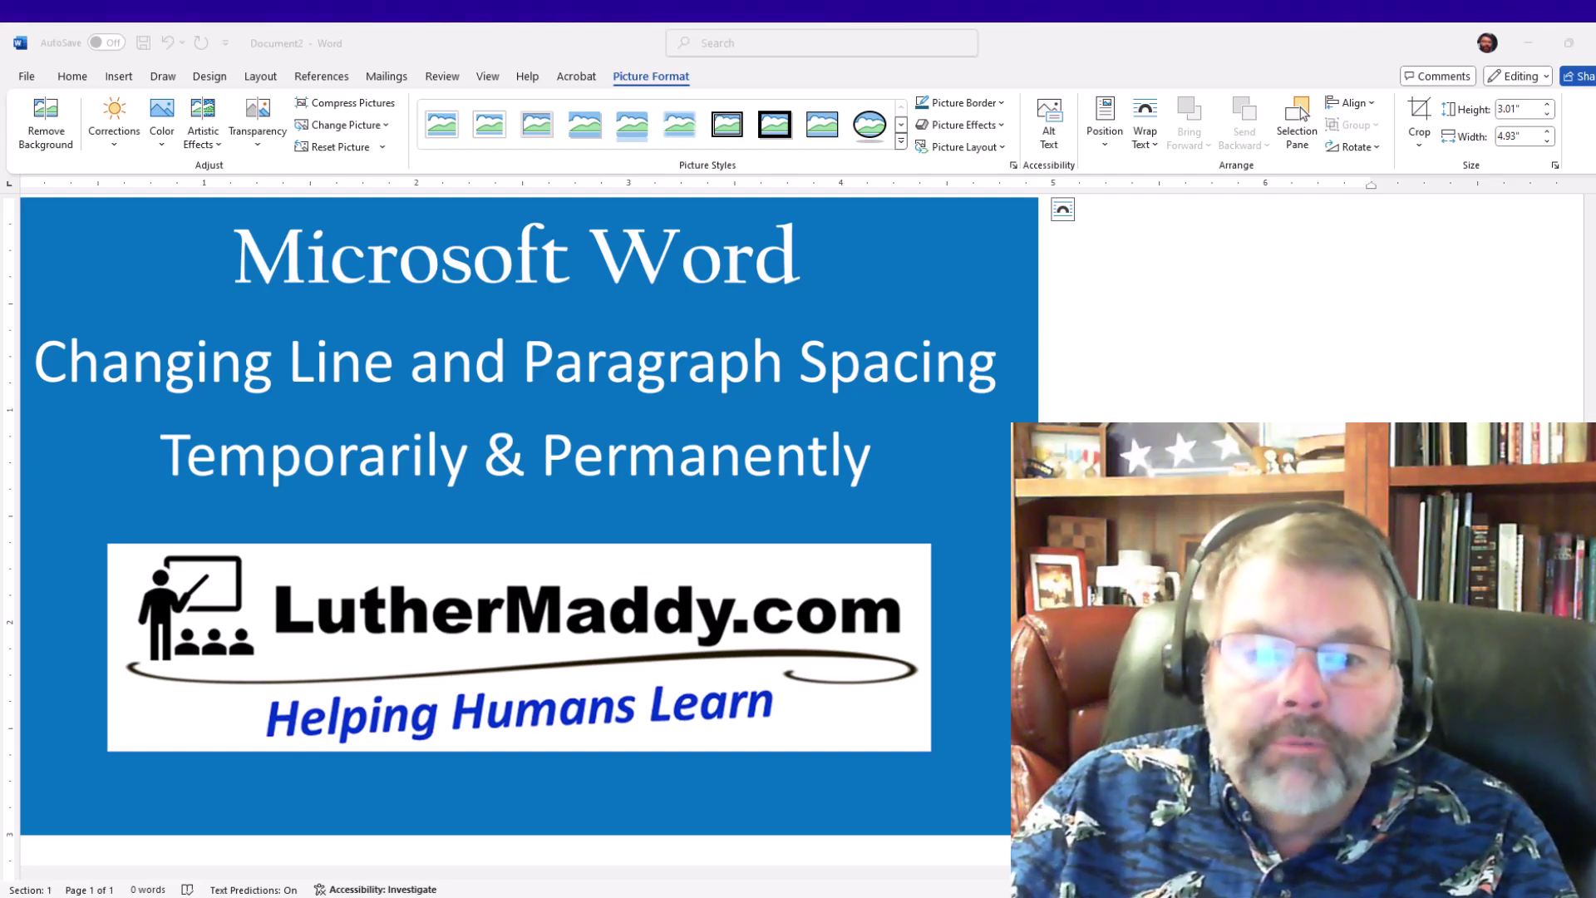
Step: Switch to the "Paragraph Spacing doc.docx" document and place the cursor at the start of the first body paragraph
mouse_move(989, 881)
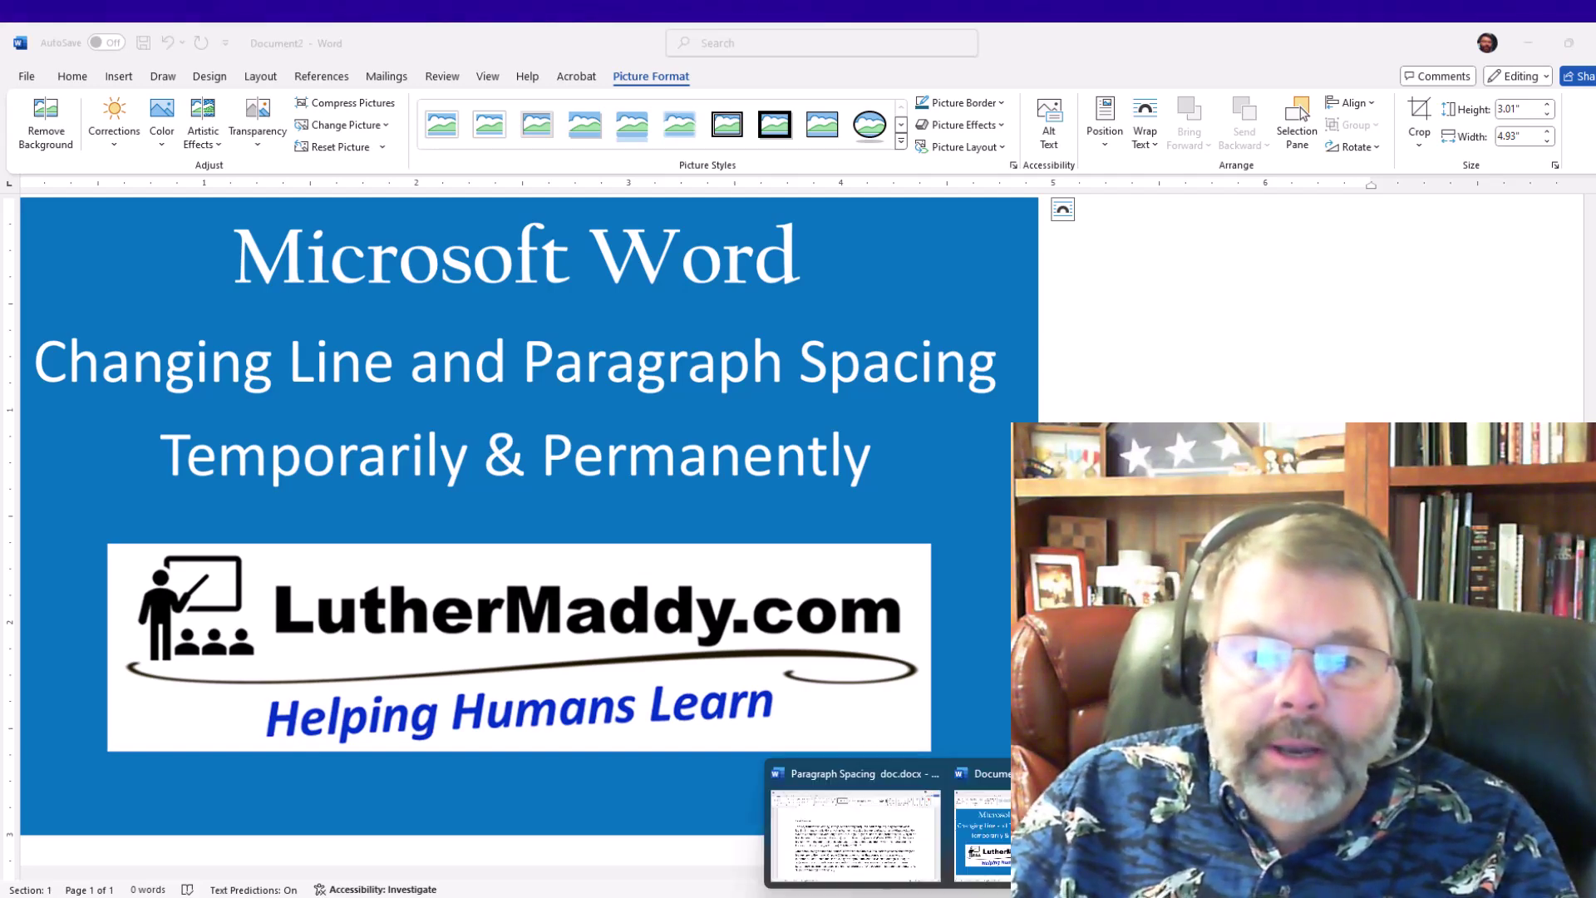
click(887, 852)
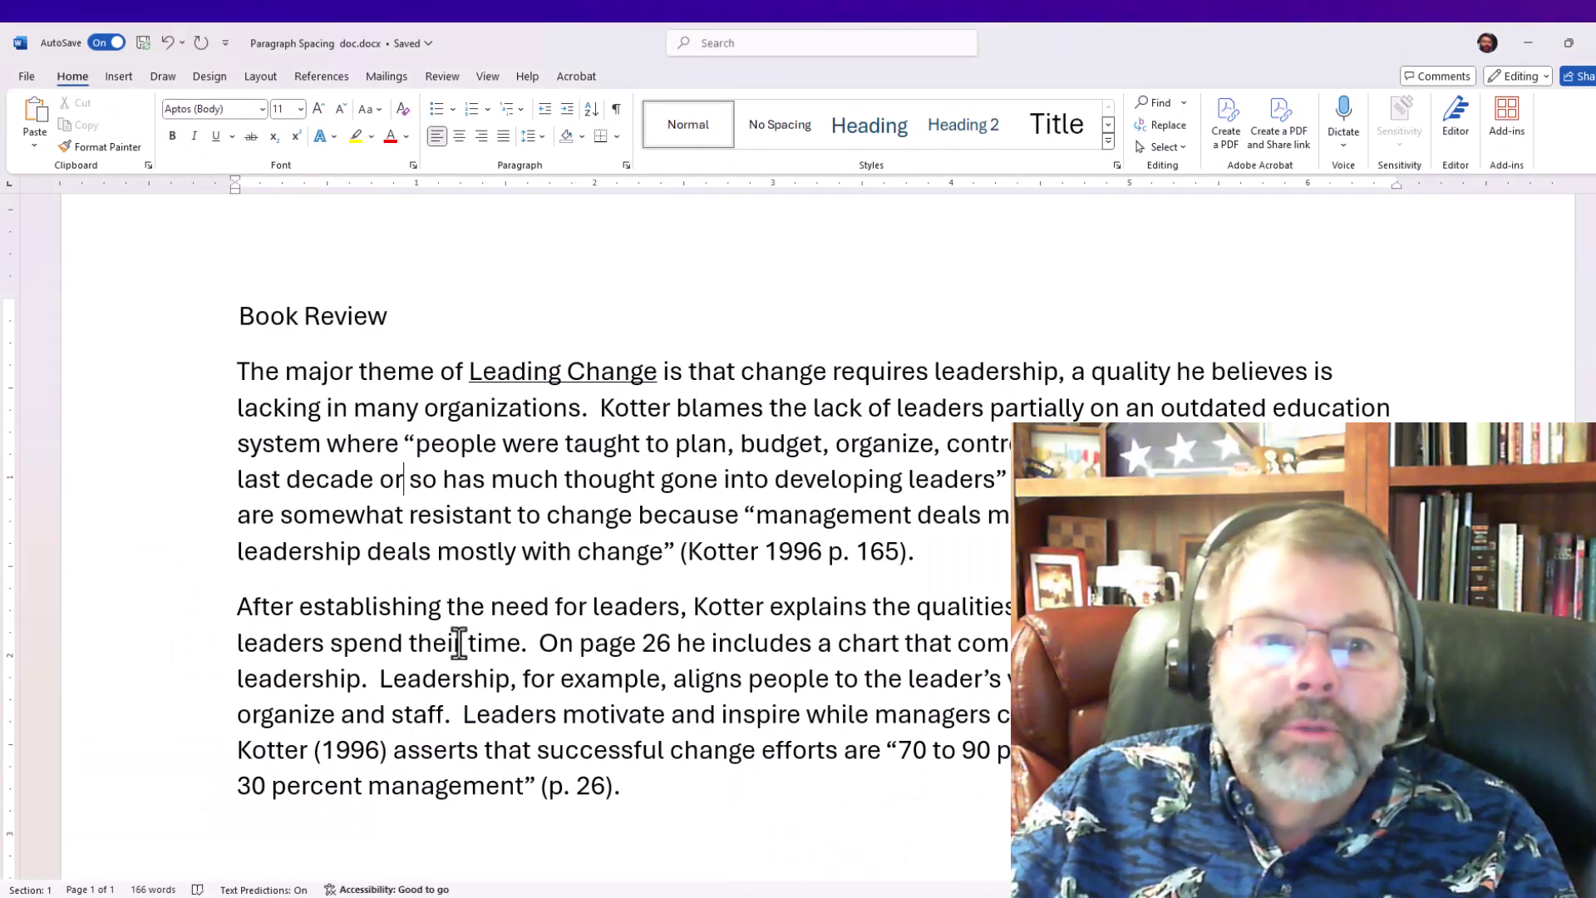
click(394, 321)
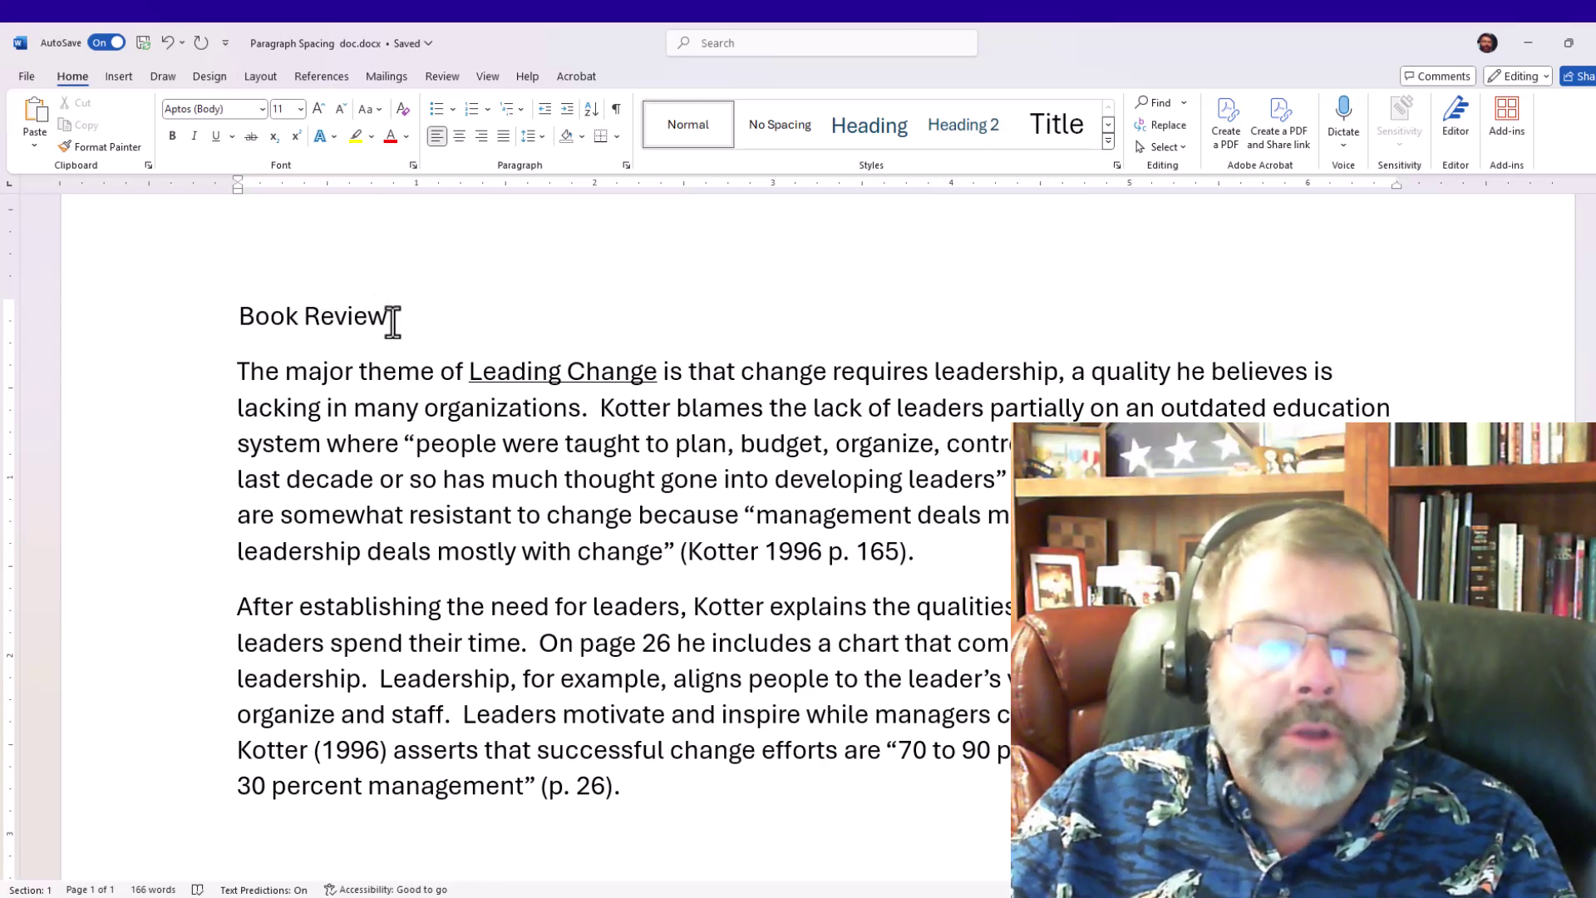
click(237, 366)
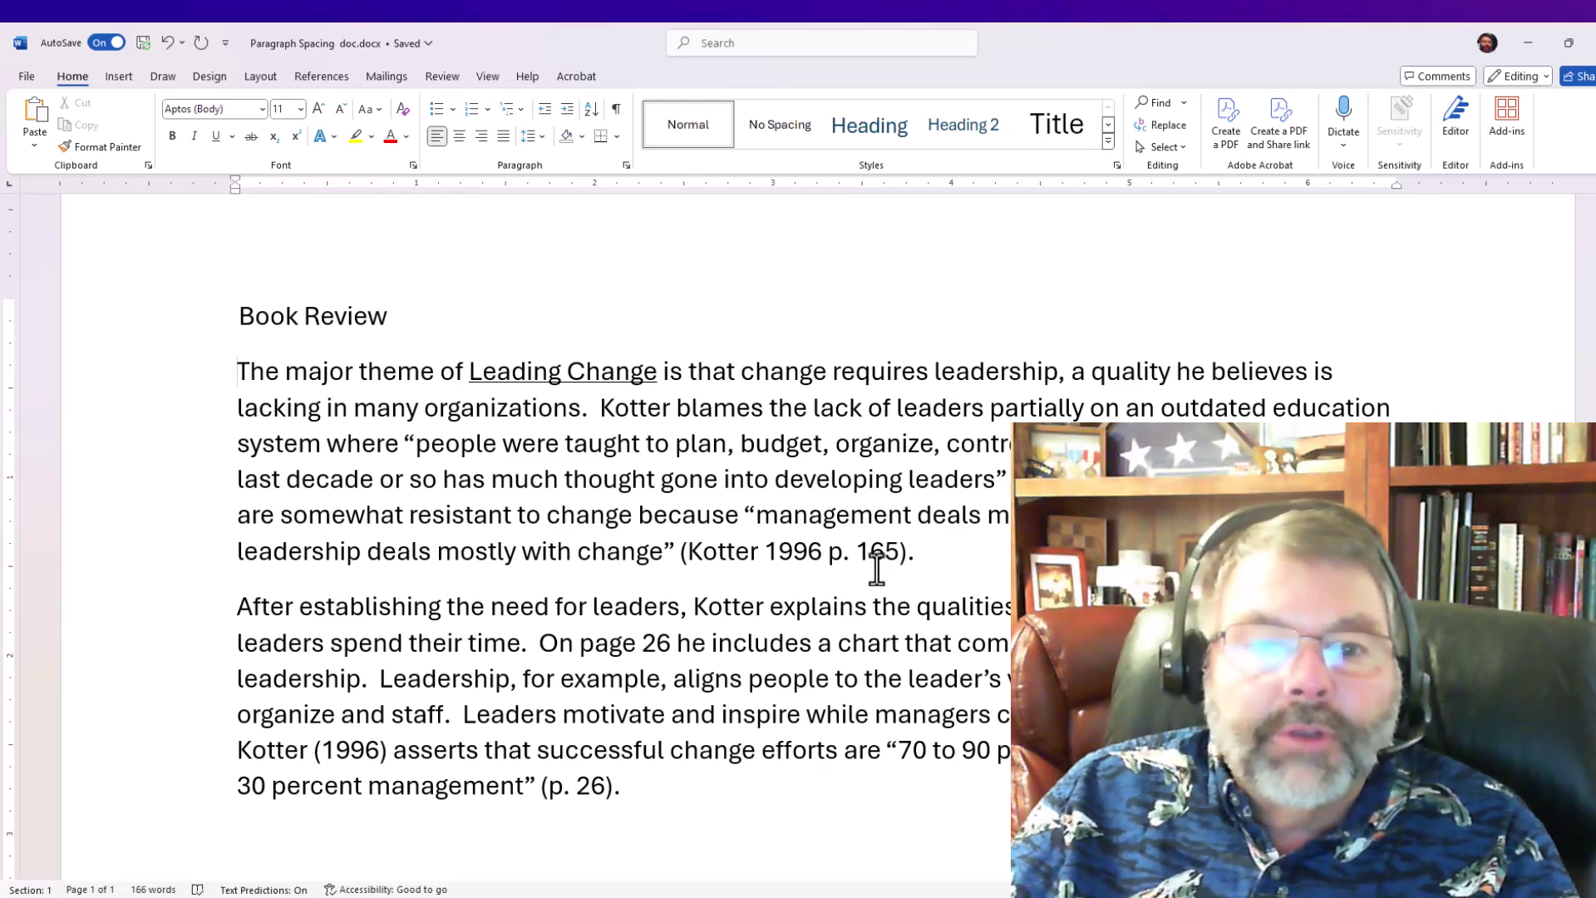
Step: Add a new paragraph of filler text, "lkjlsadfjsldjfslkdjdfs alsdfjslkjfd sljfd slkjsdf lsdfj", after the first body paragraph
click(941, 557)
key(Return)
text(lkj)
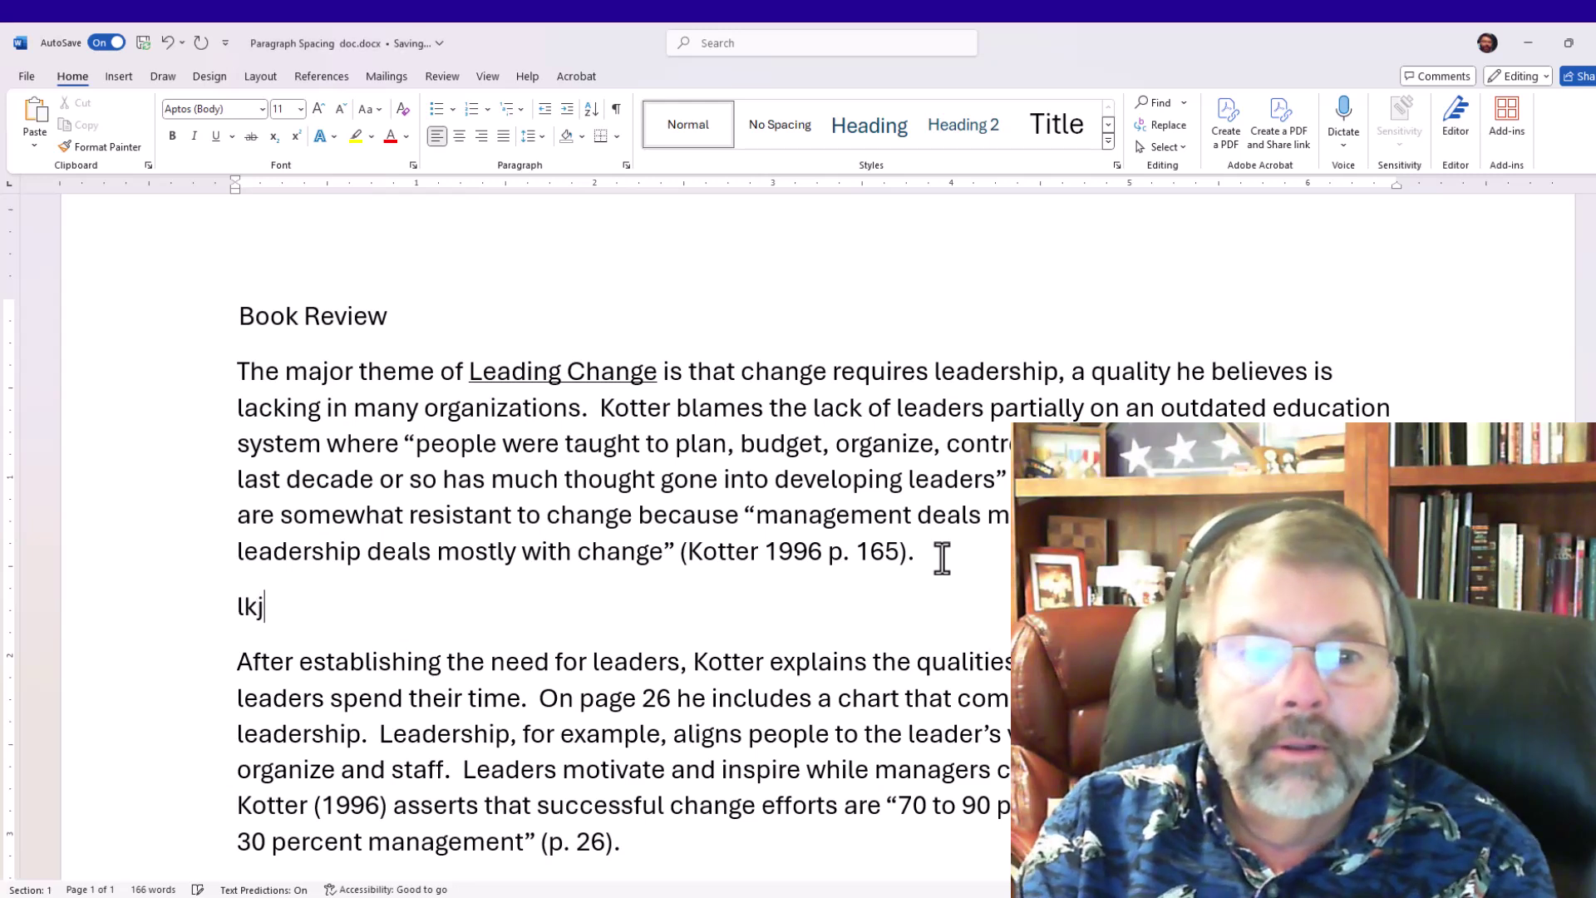
text(lsadfjsldjfslkdjdfs alsdfjslkjfd sljfd slkjsdf lsdfj)
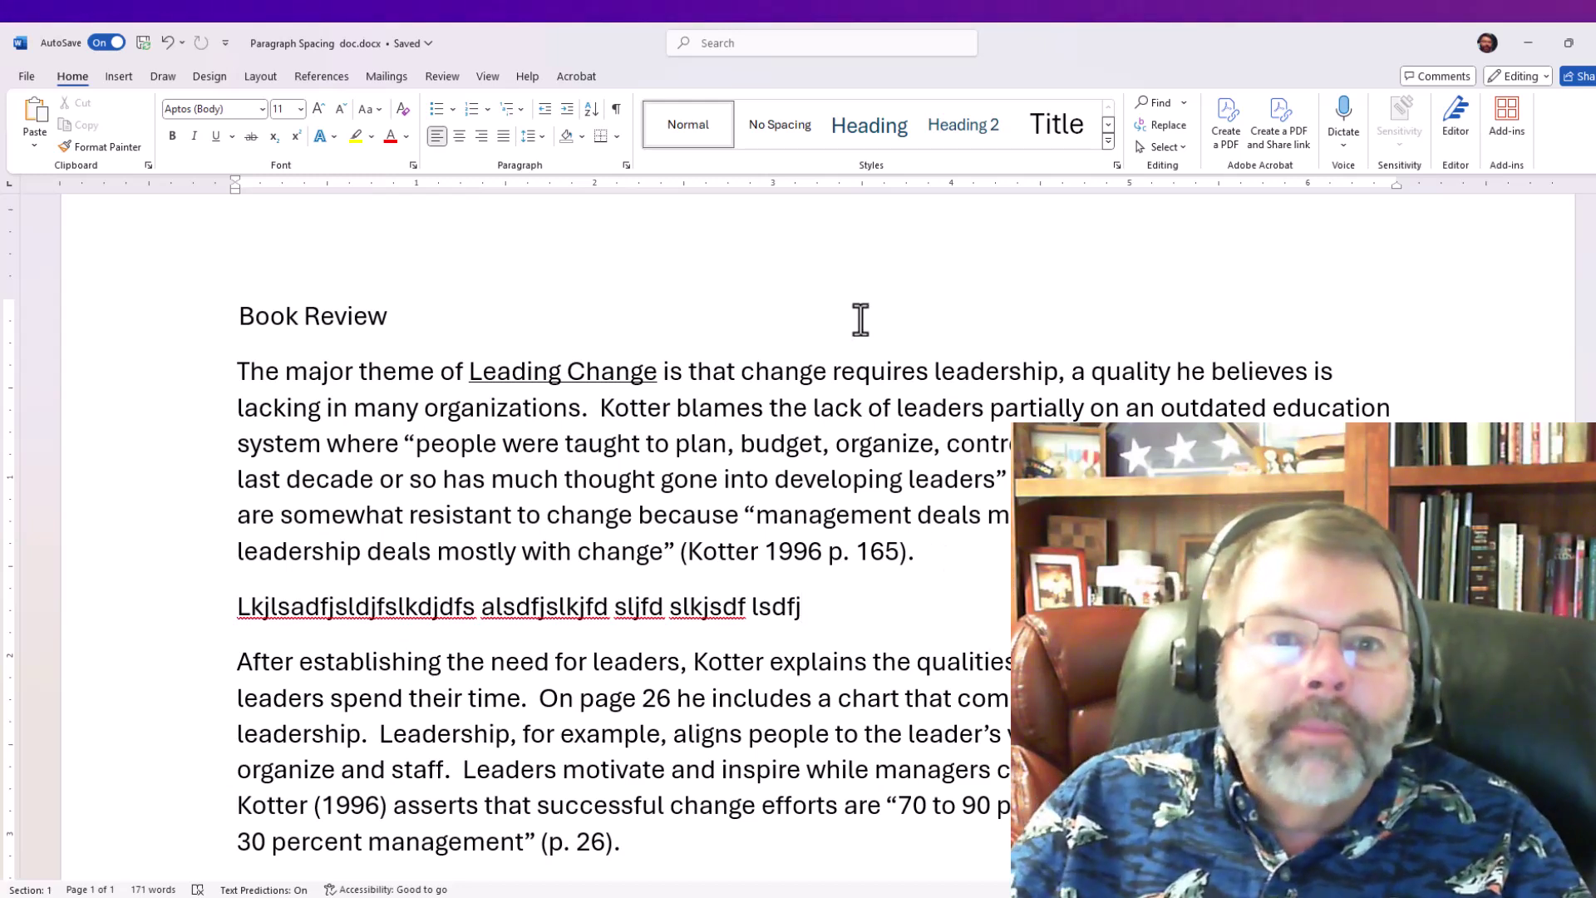
Step: Display the formatting marks to examine the breaks between the paragraphs, and hide them again
click(616, 109)
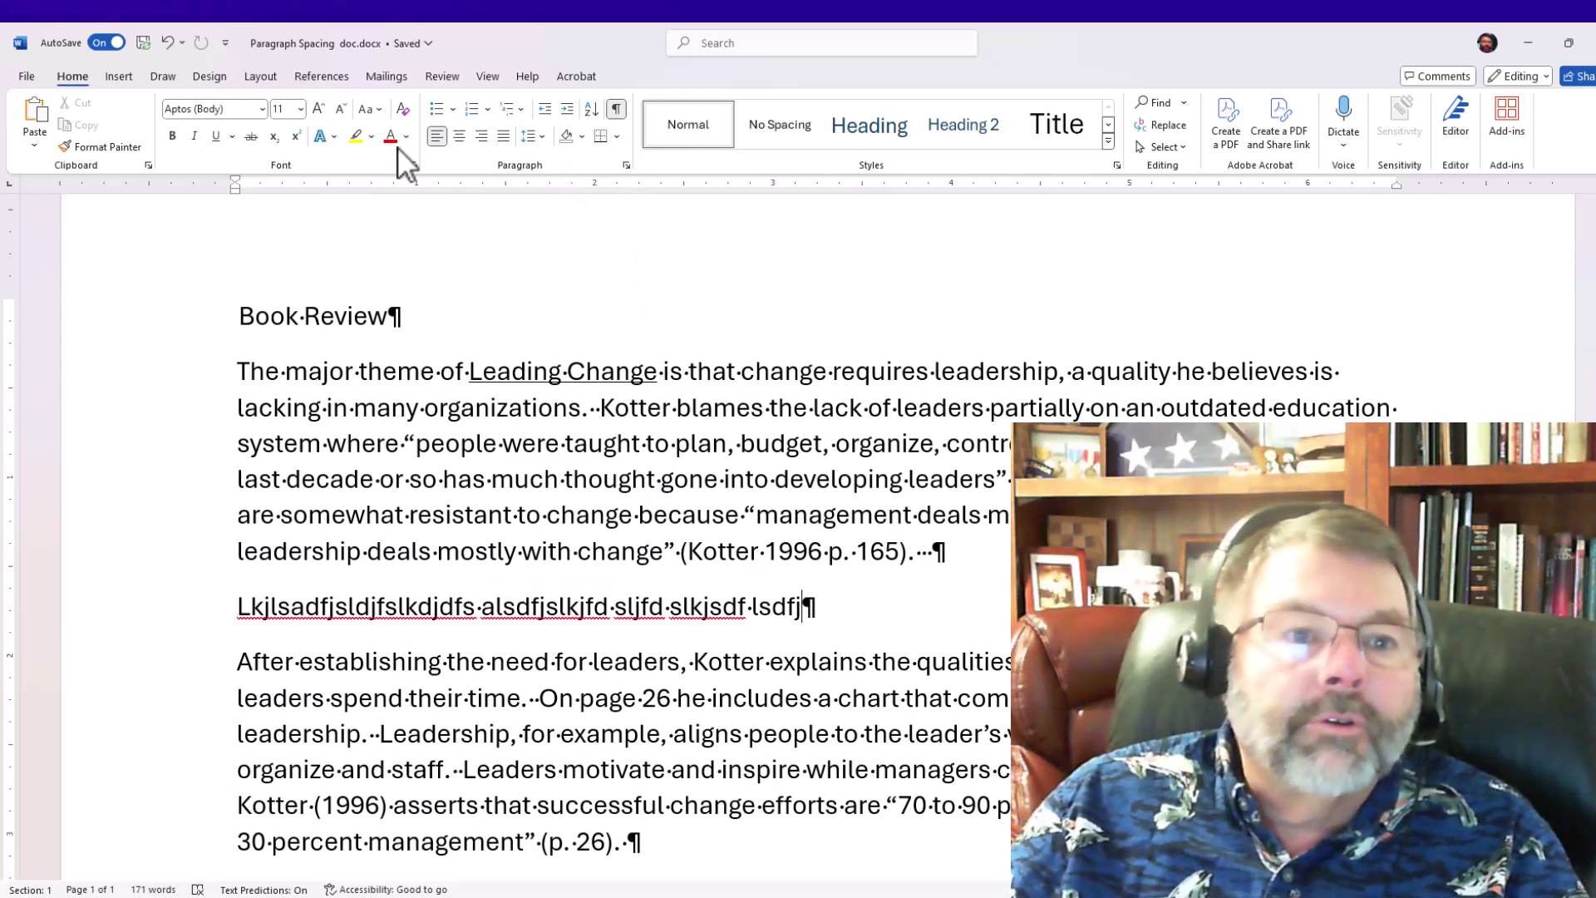
click(617, 106)
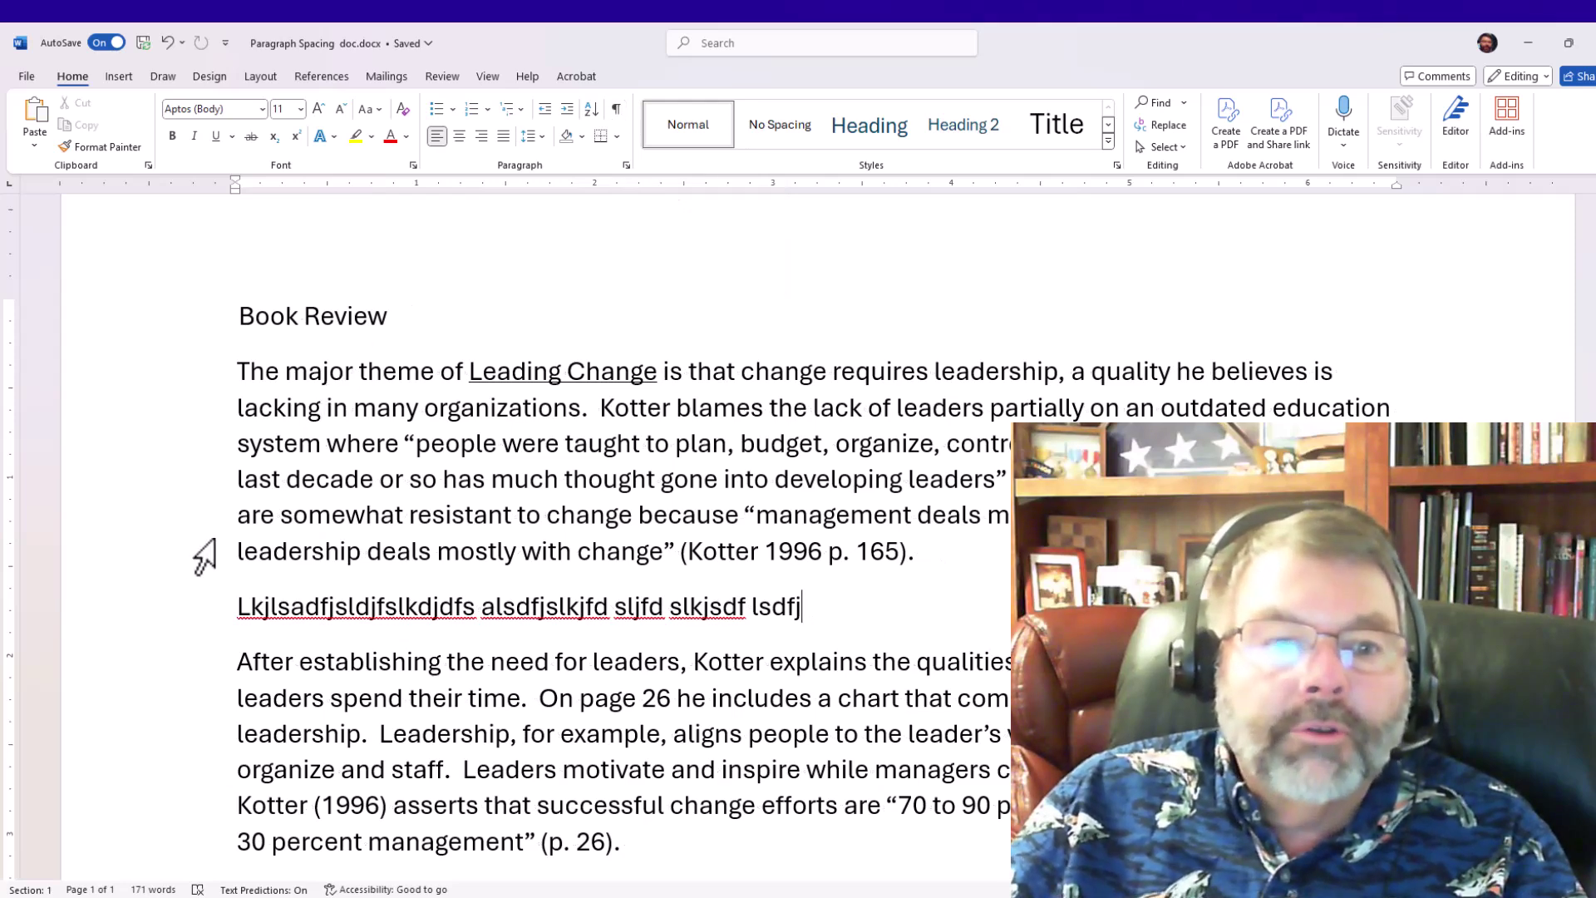
click(239, 553)
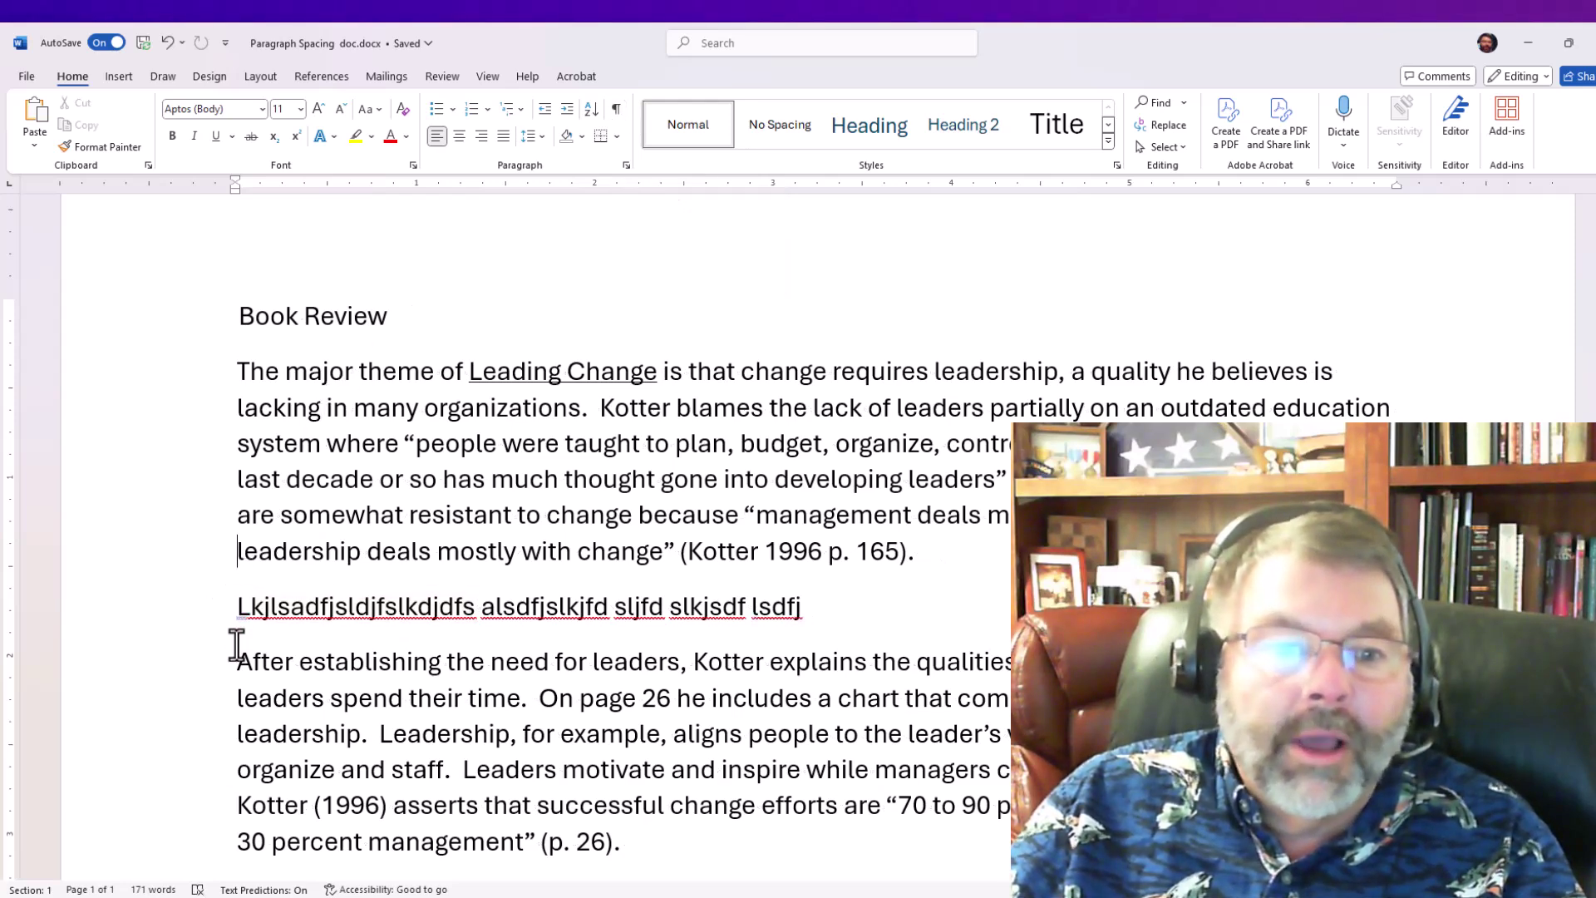
key(Right)
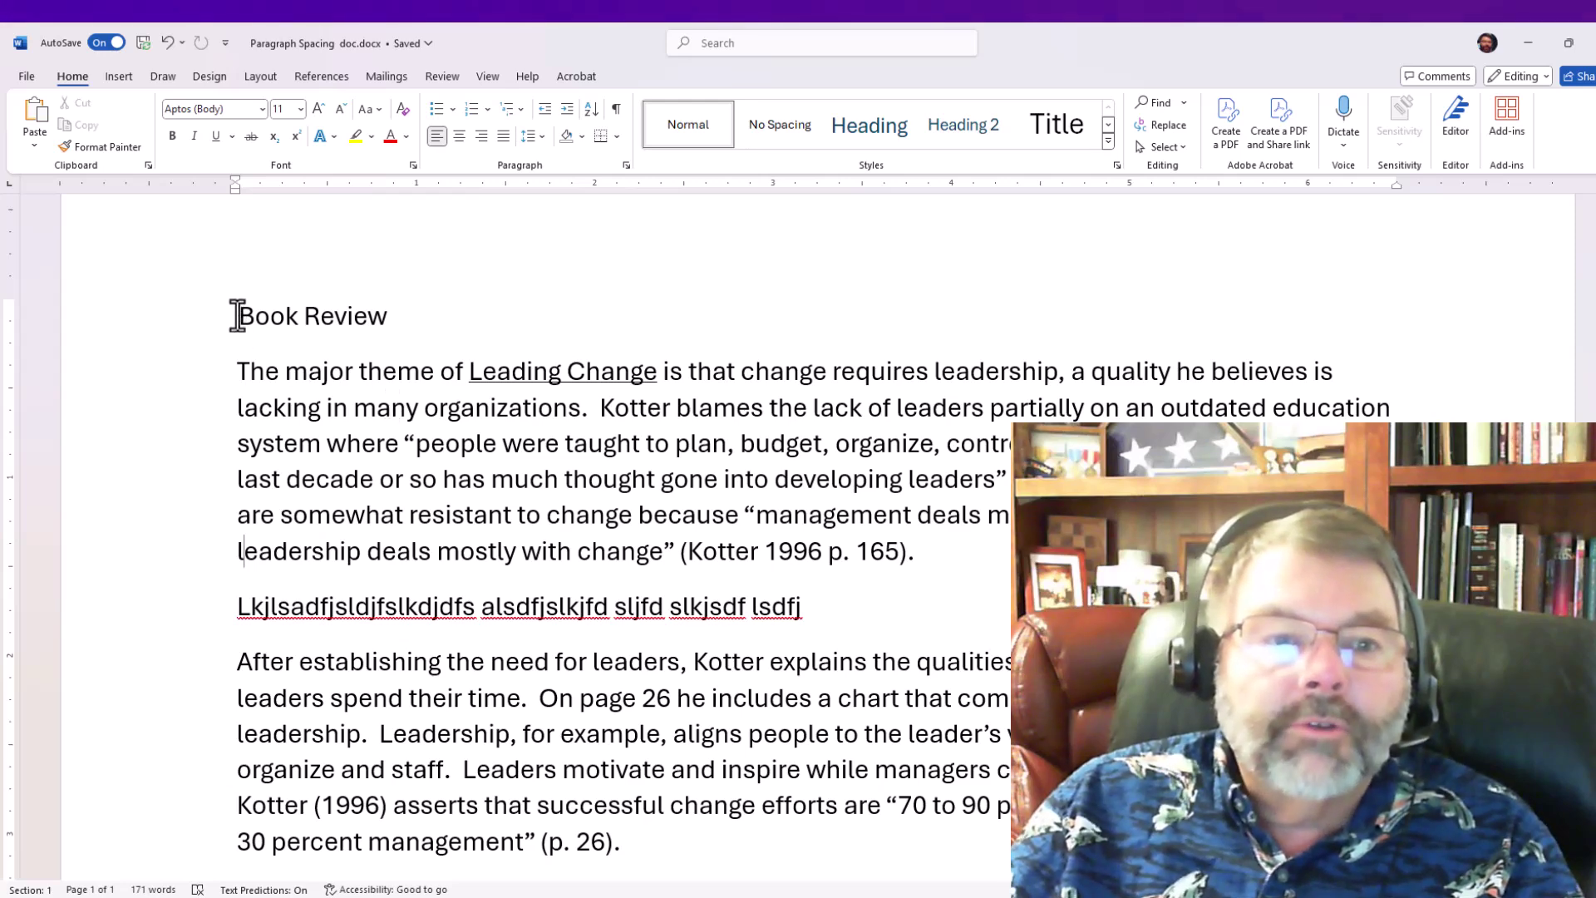
drag(236, 314, 634, 831)
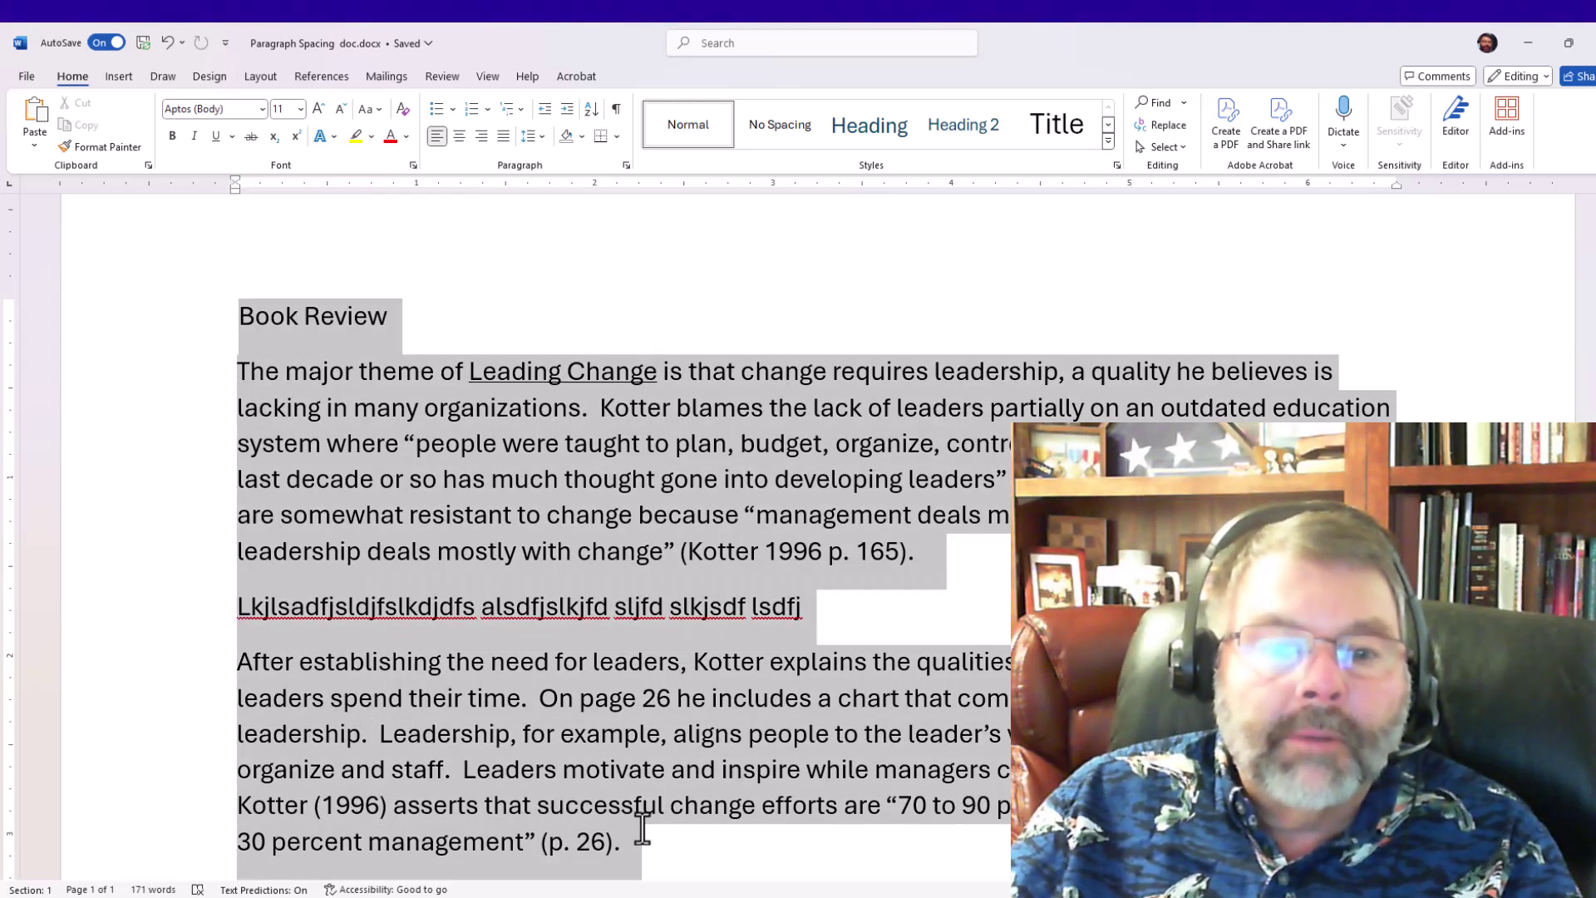
click(571, 441)
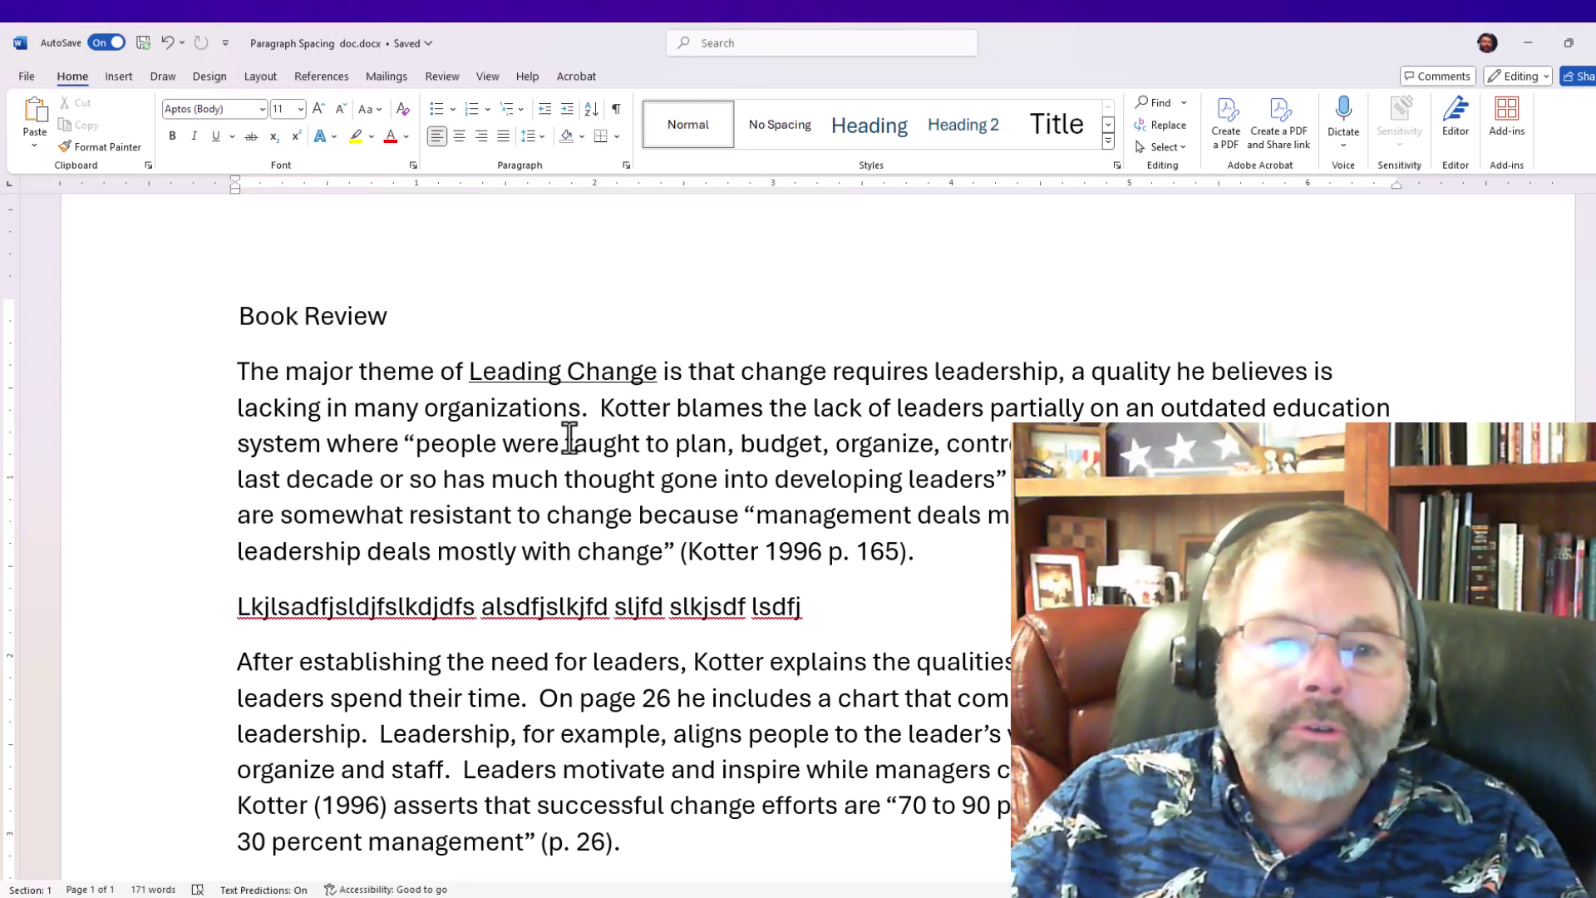
click(570, 438)
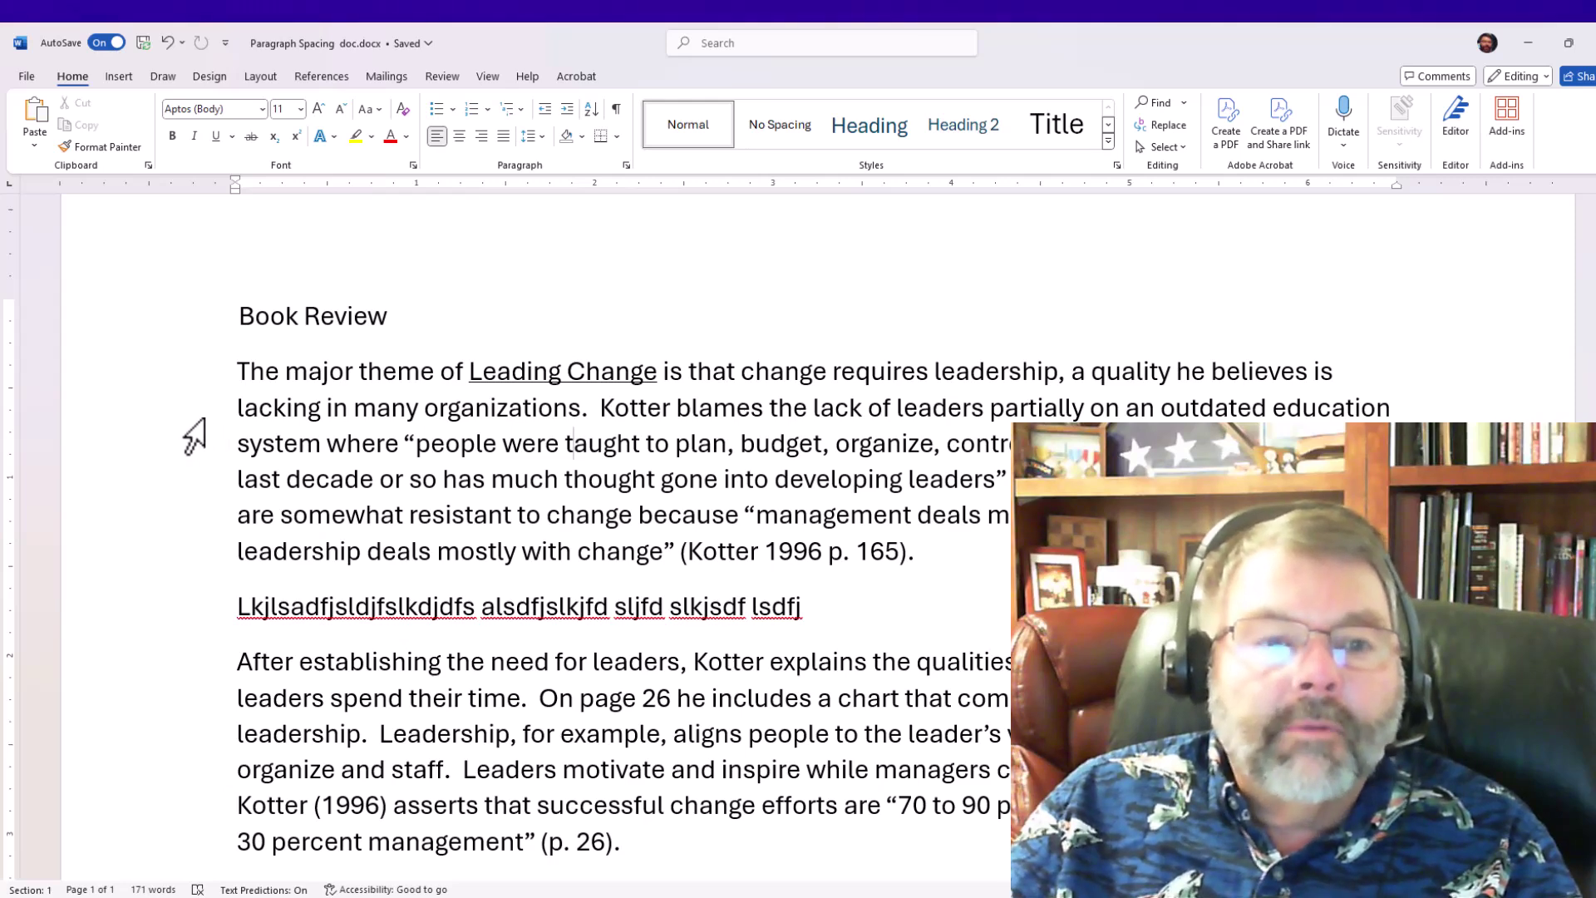
Step: Try the 1.0 line spacing preset on the whole document and undo it
triple_click(138, 453)
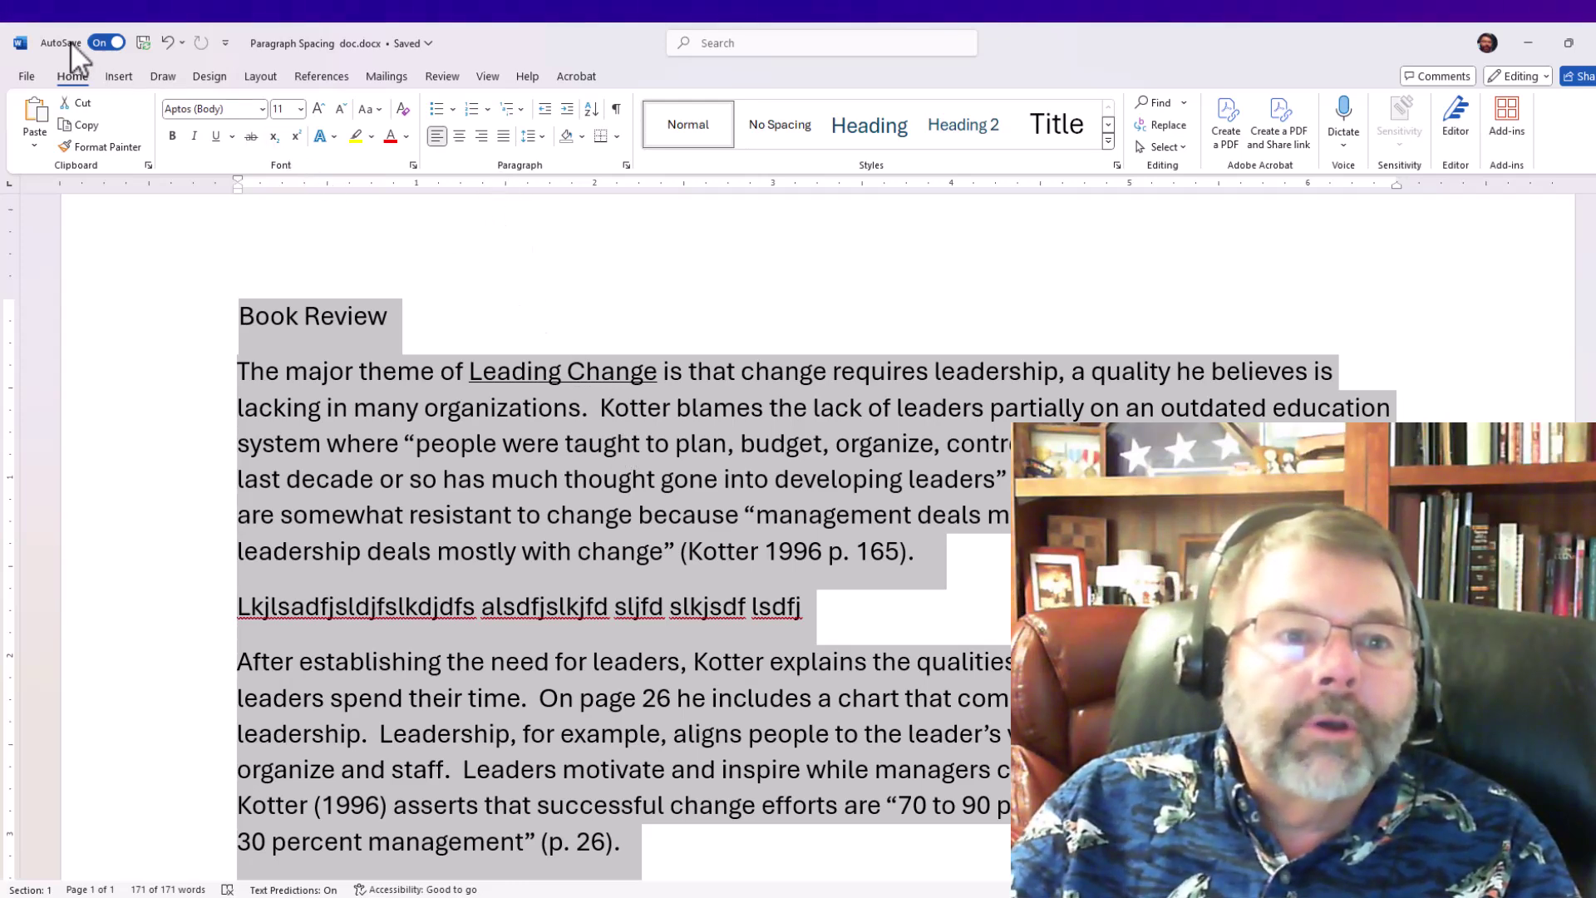
click(538, 136)
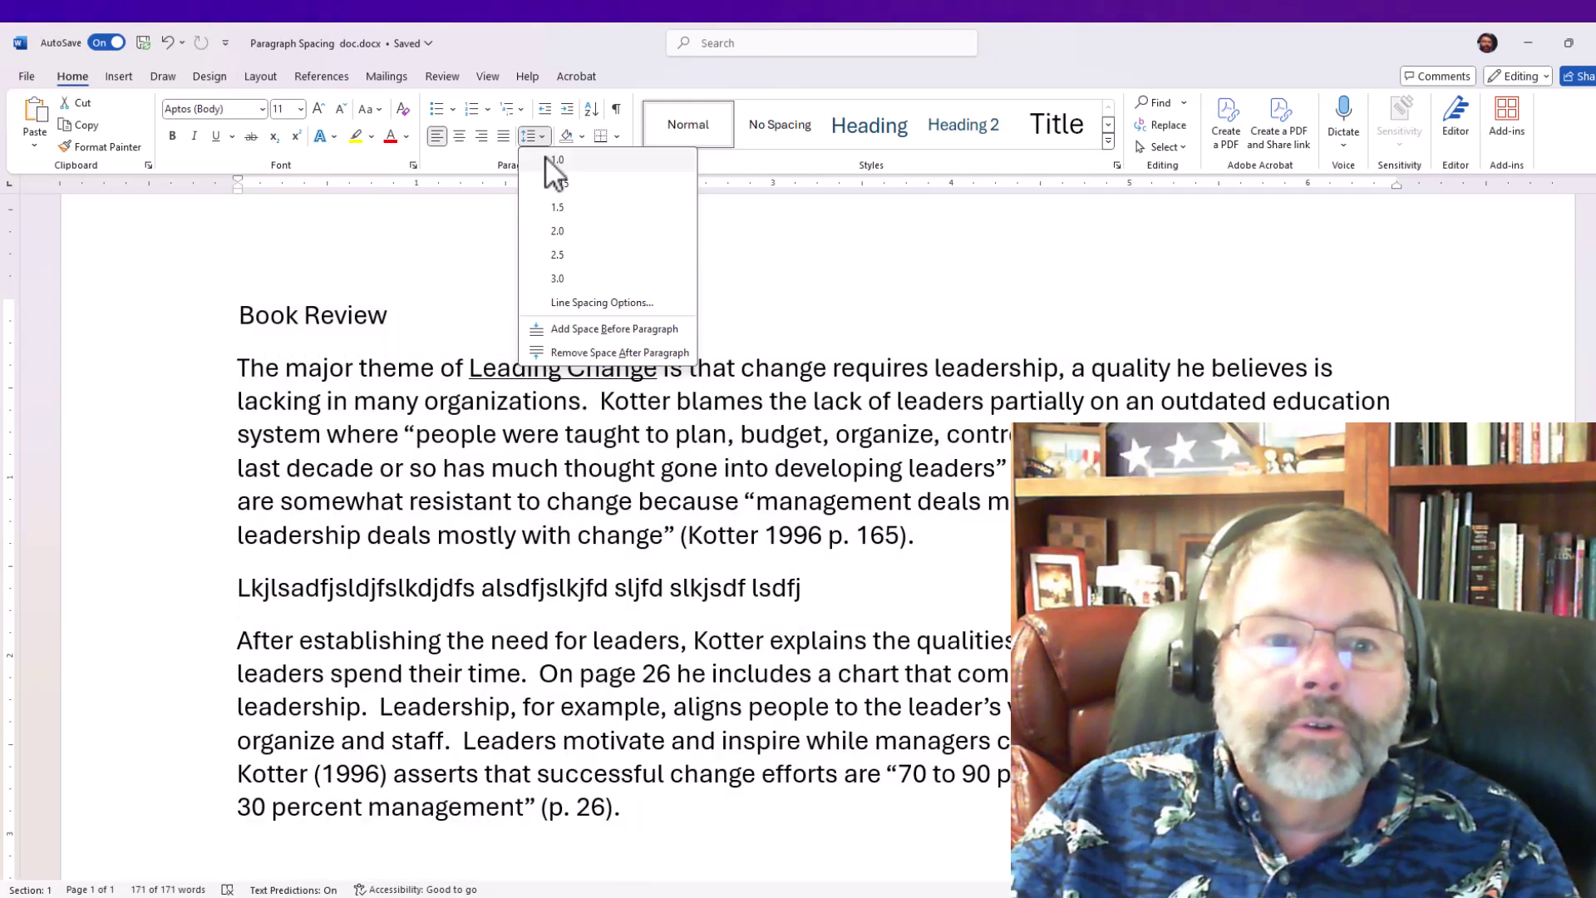
click(545, 156)
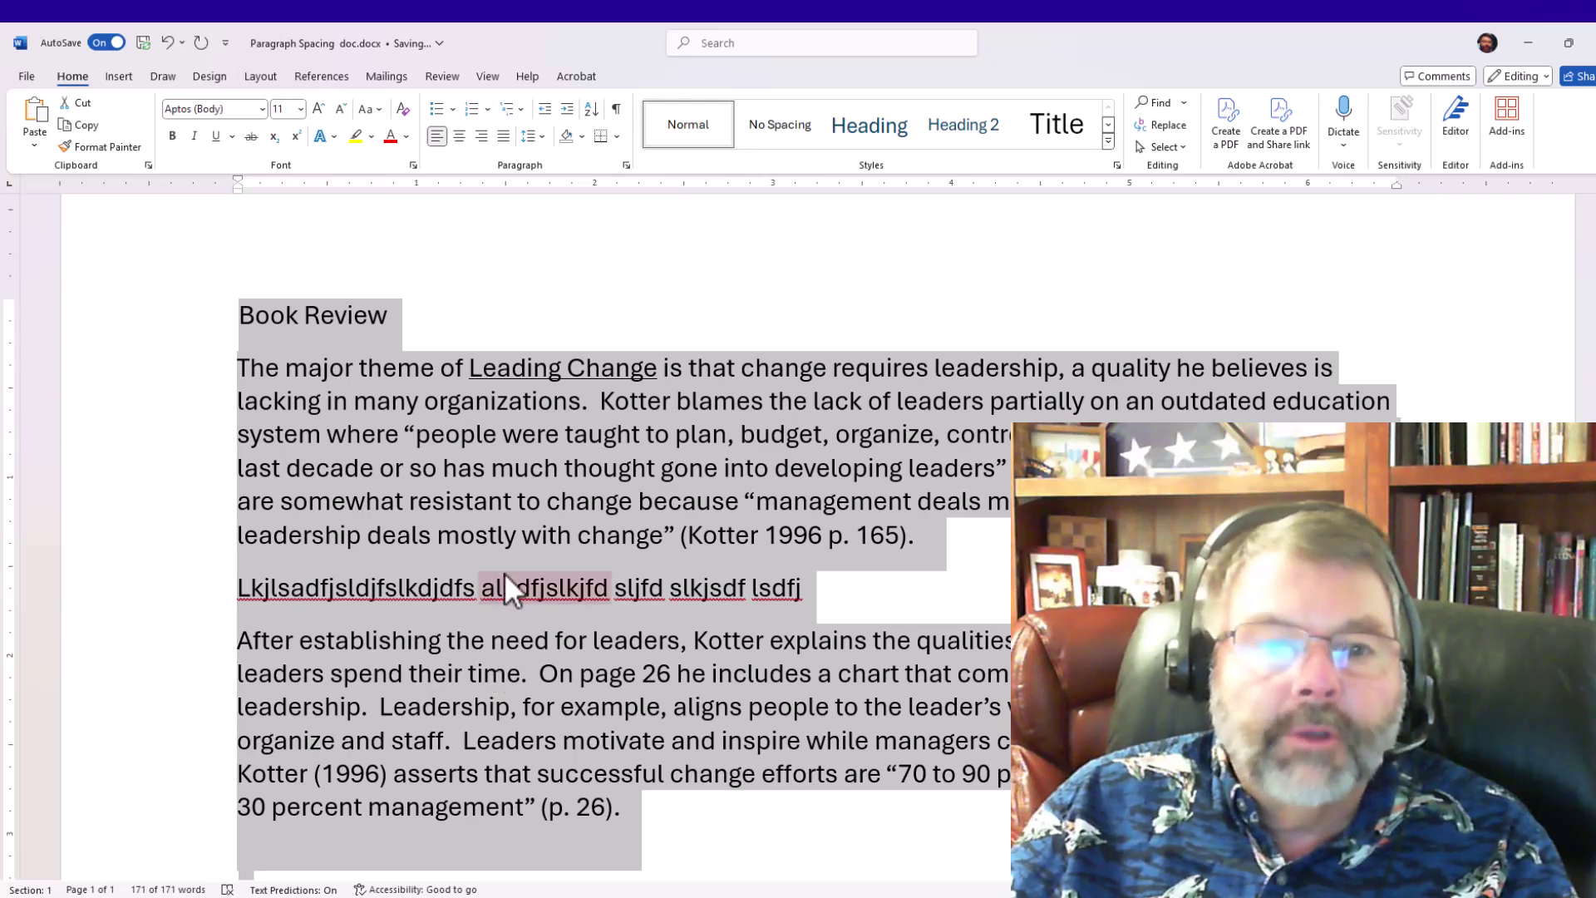
click(163, 40)
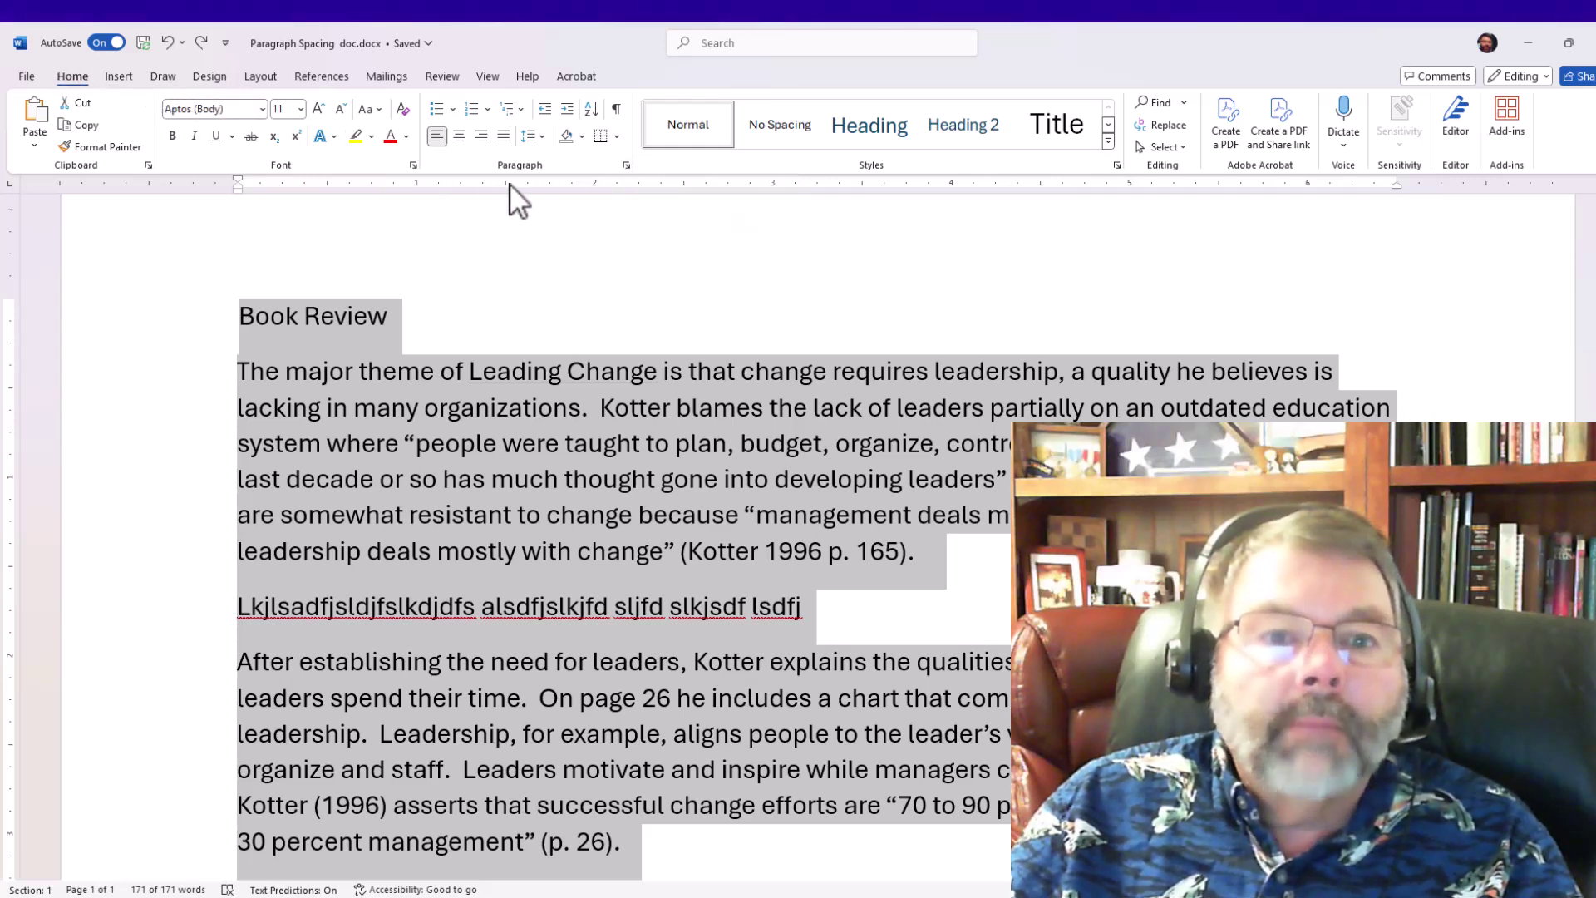
Step: Set the line spacing of the whole document to Single in the Paragraph settings
click(625, 165)
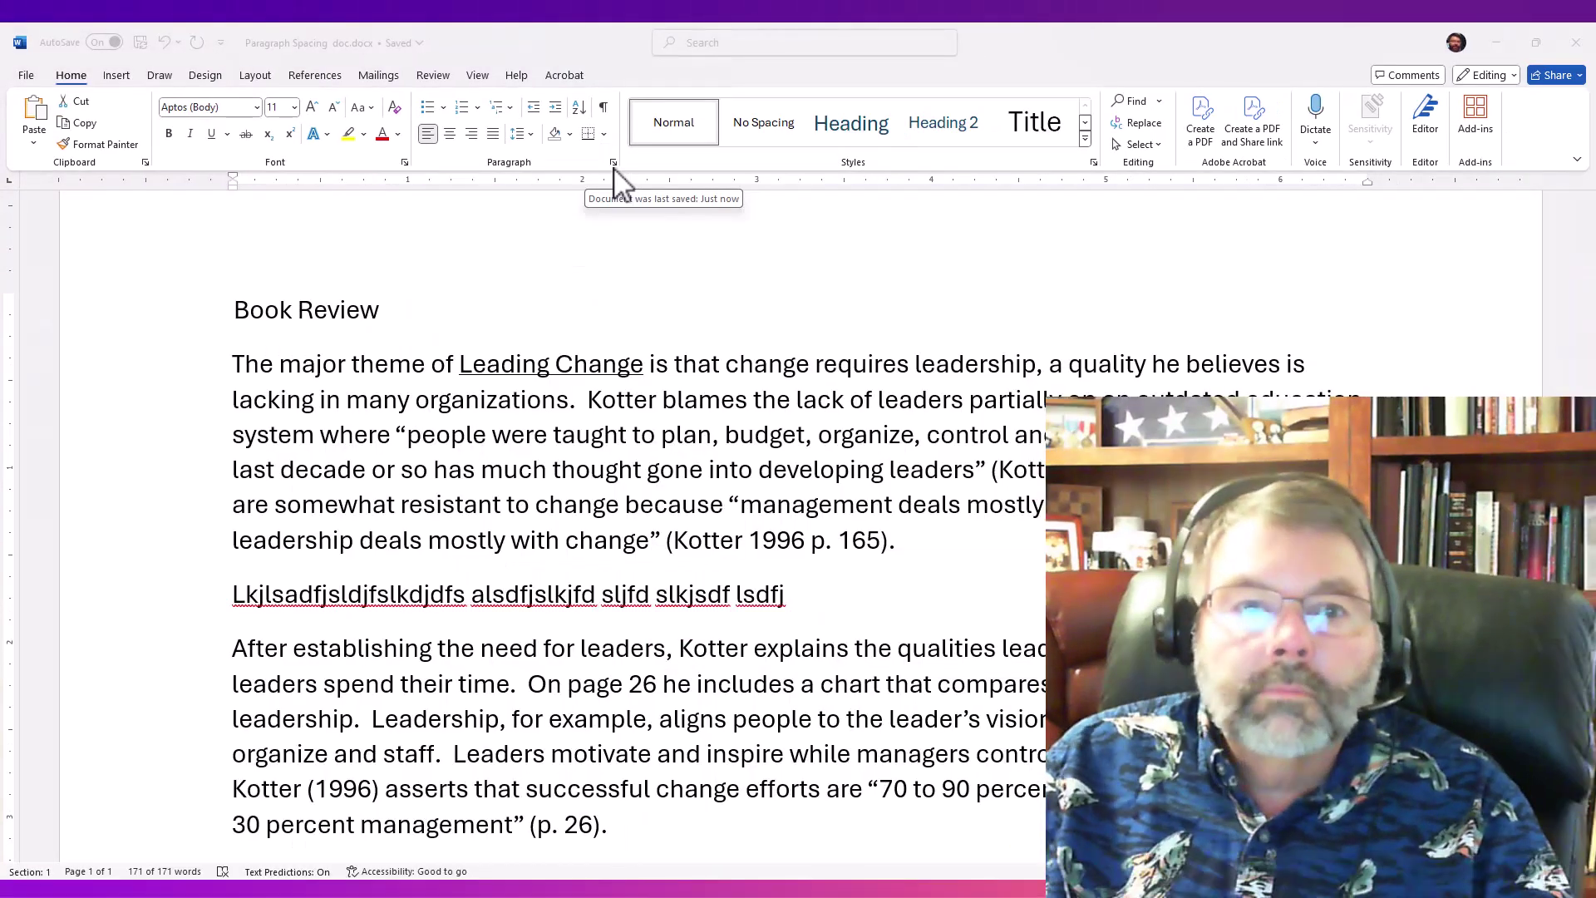
key(ctrl+a)
click(627, 165)
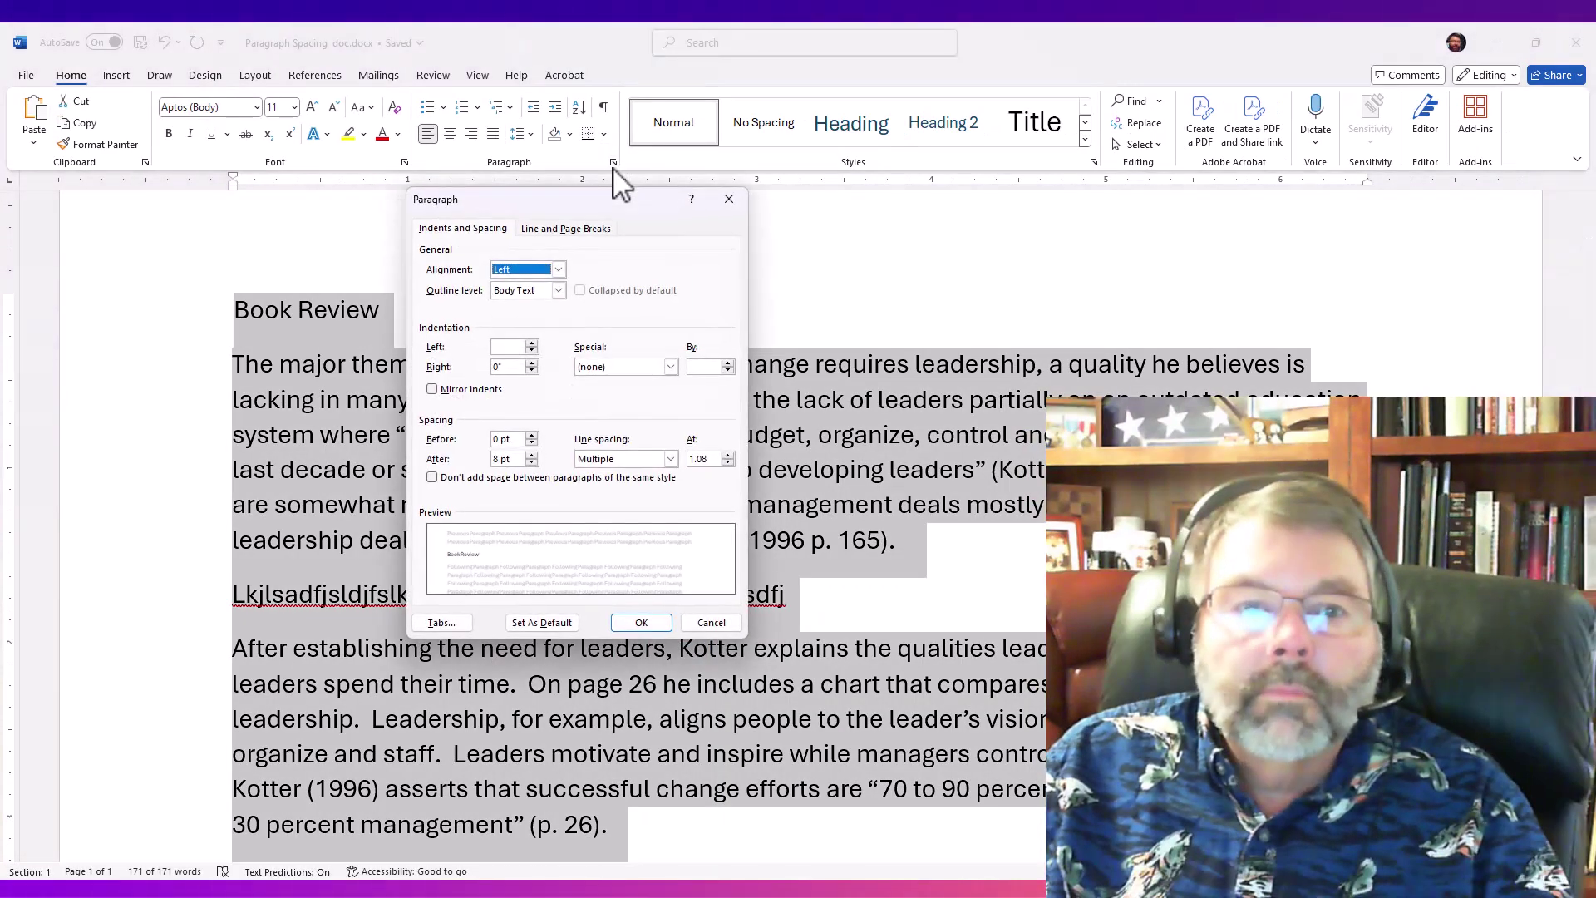
click(670, 458)
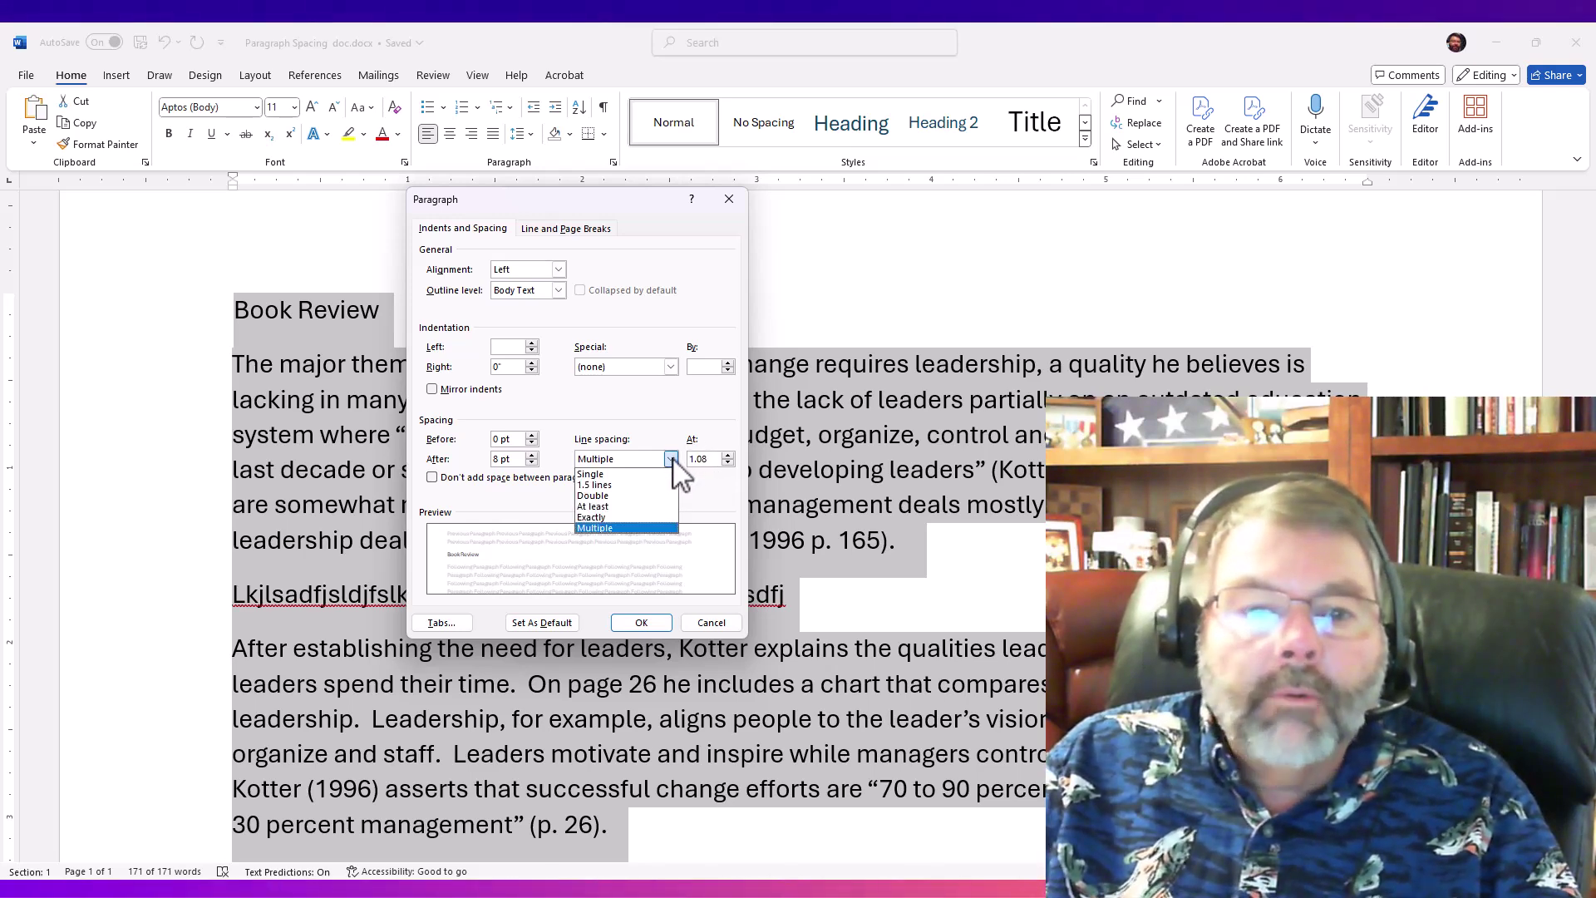
click(616, 475)
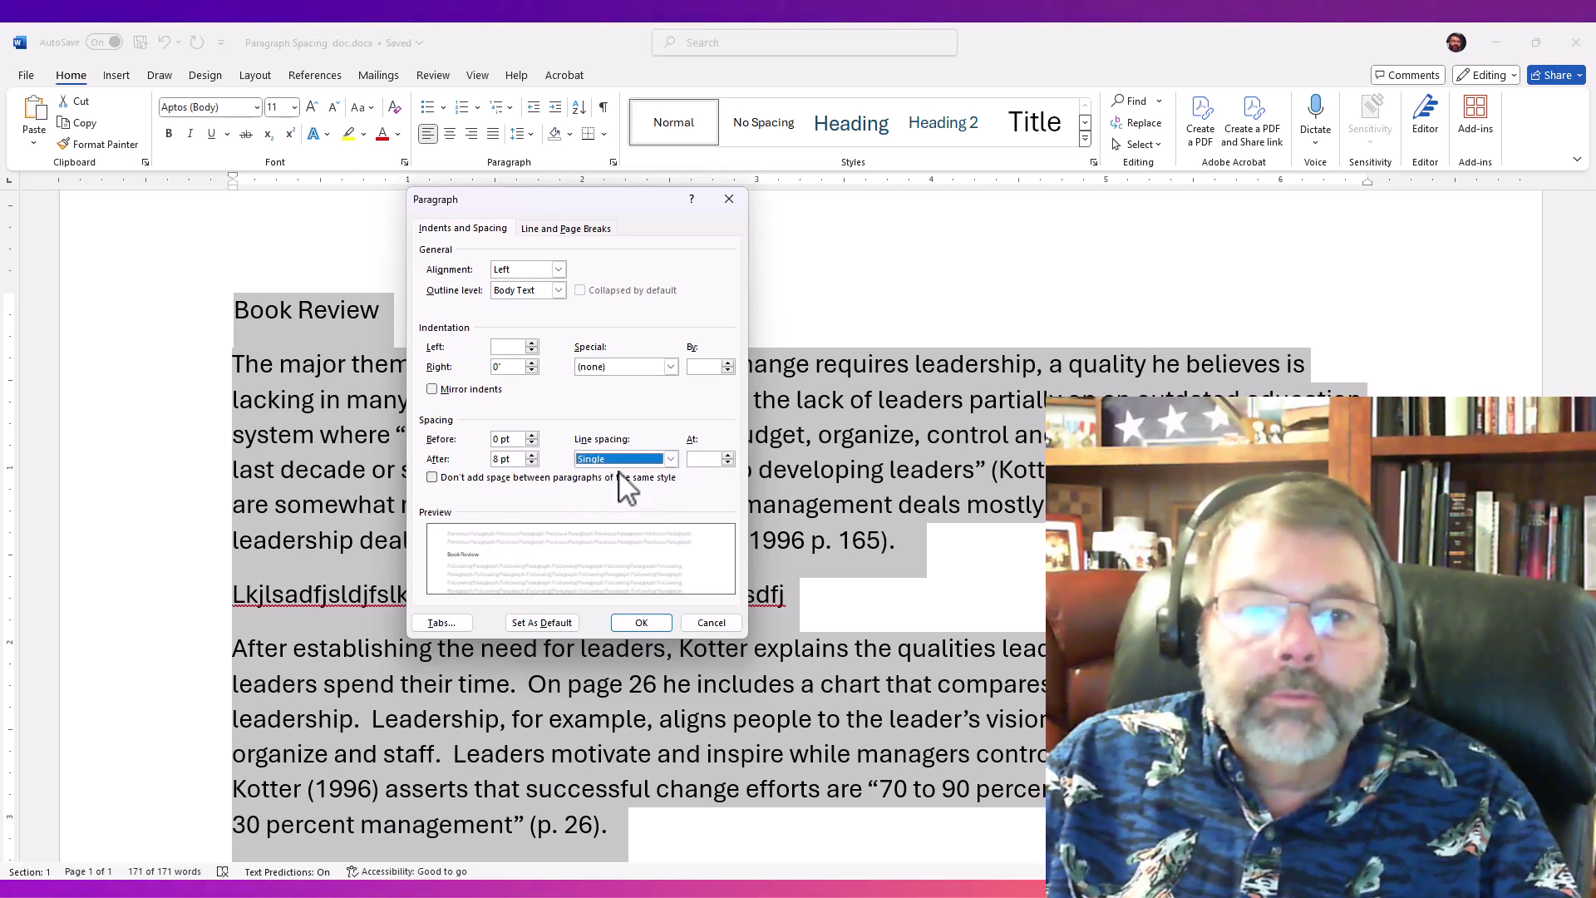
click(639, 623)
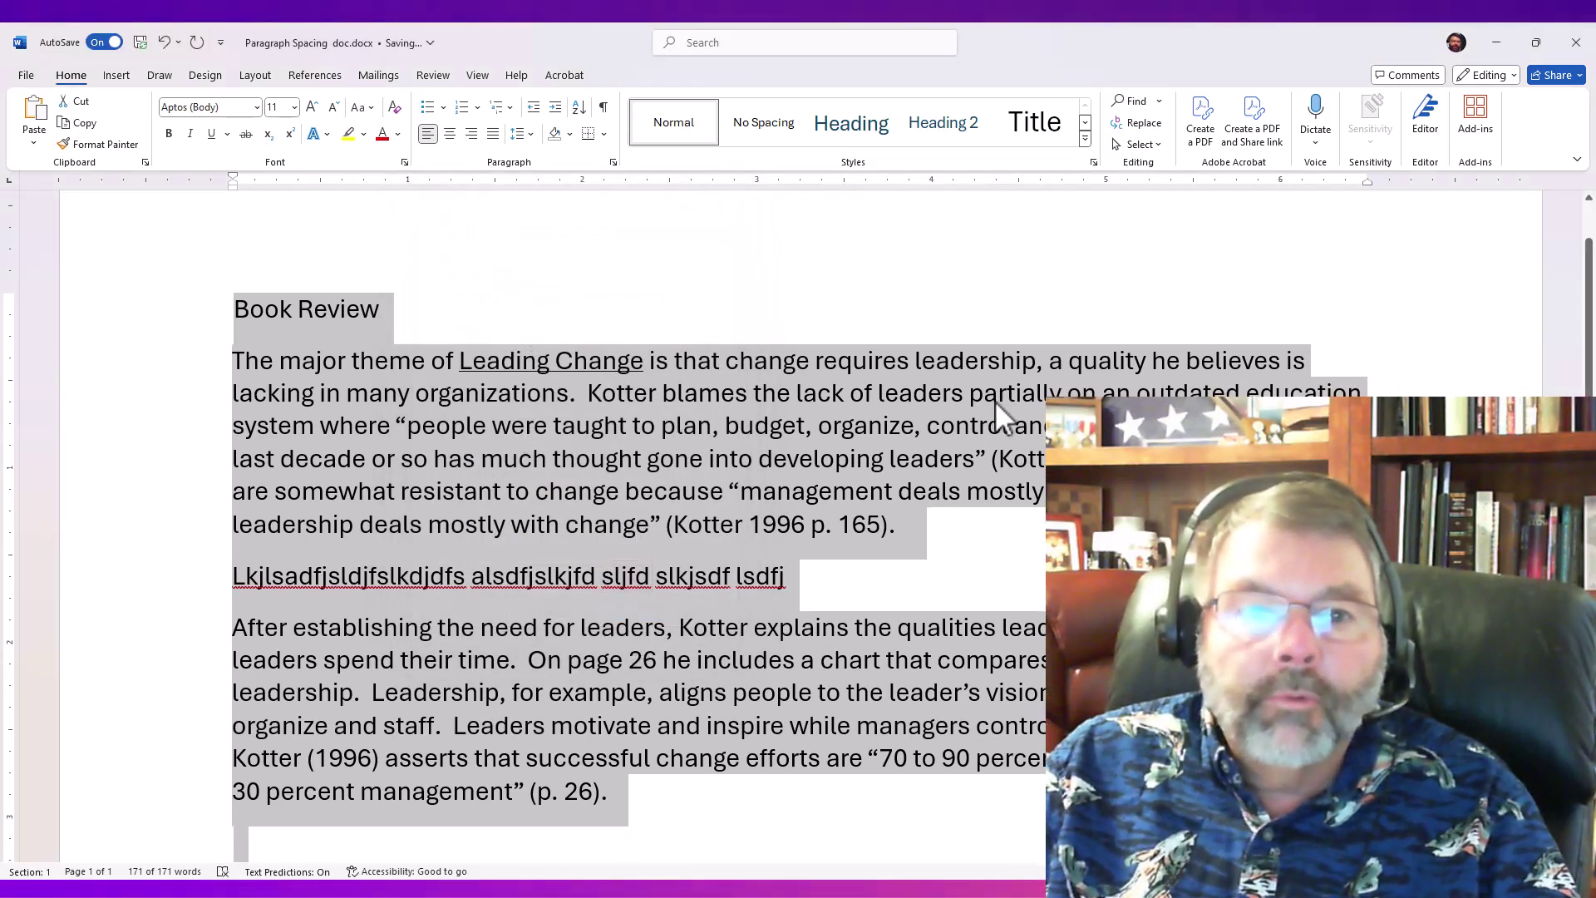
Step: Set the spacing after paragraphs to 0 pt for the whole document
click(612, 164)
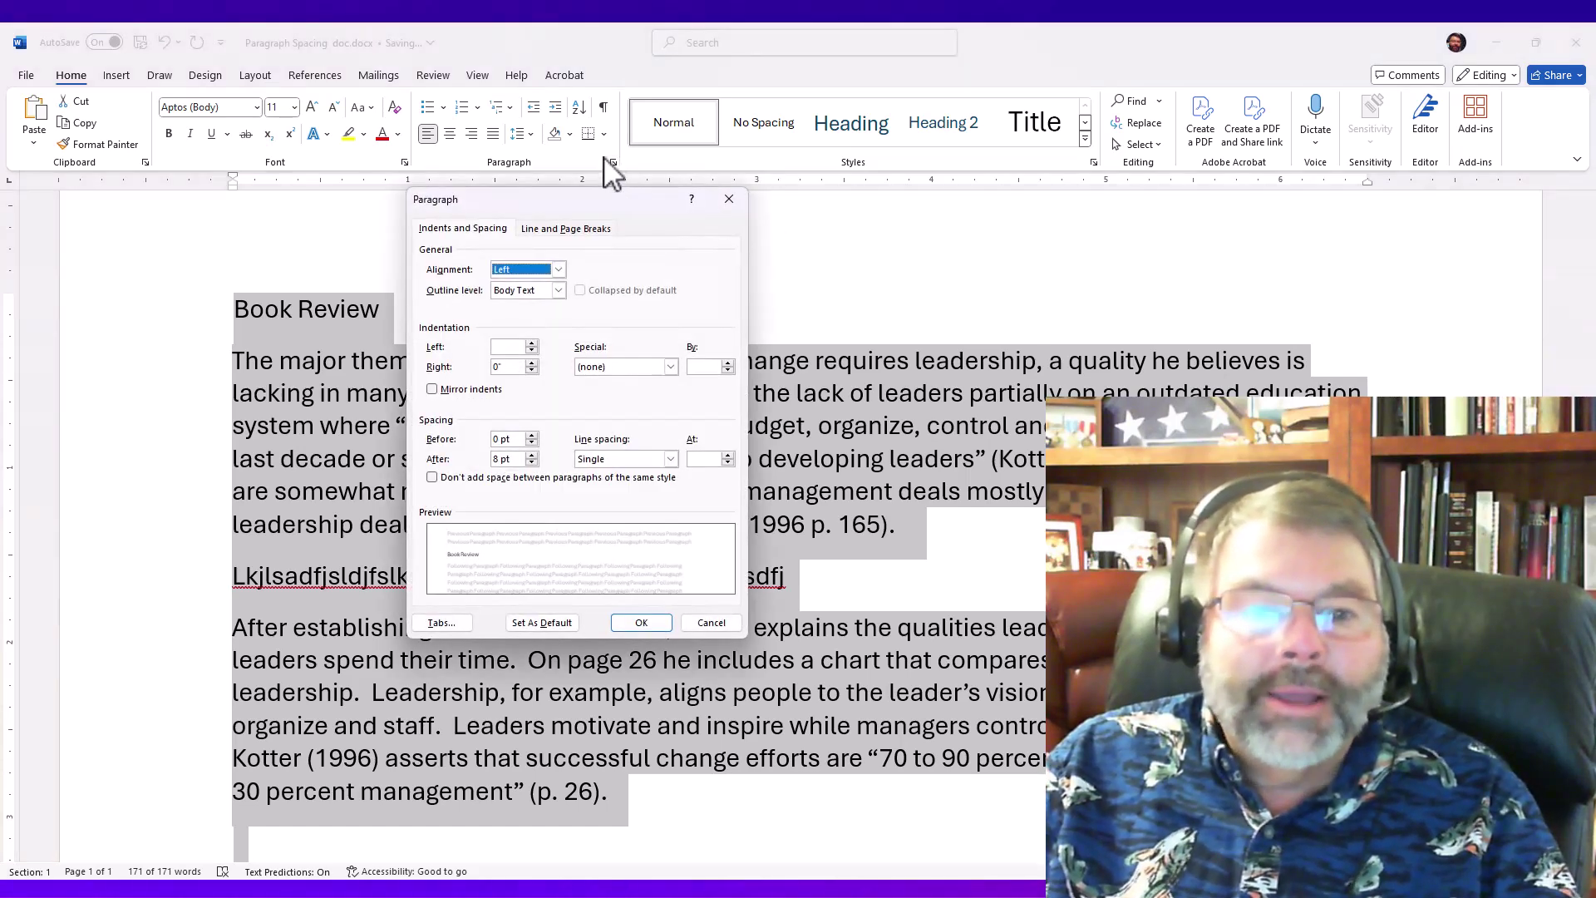
click(531, 463)
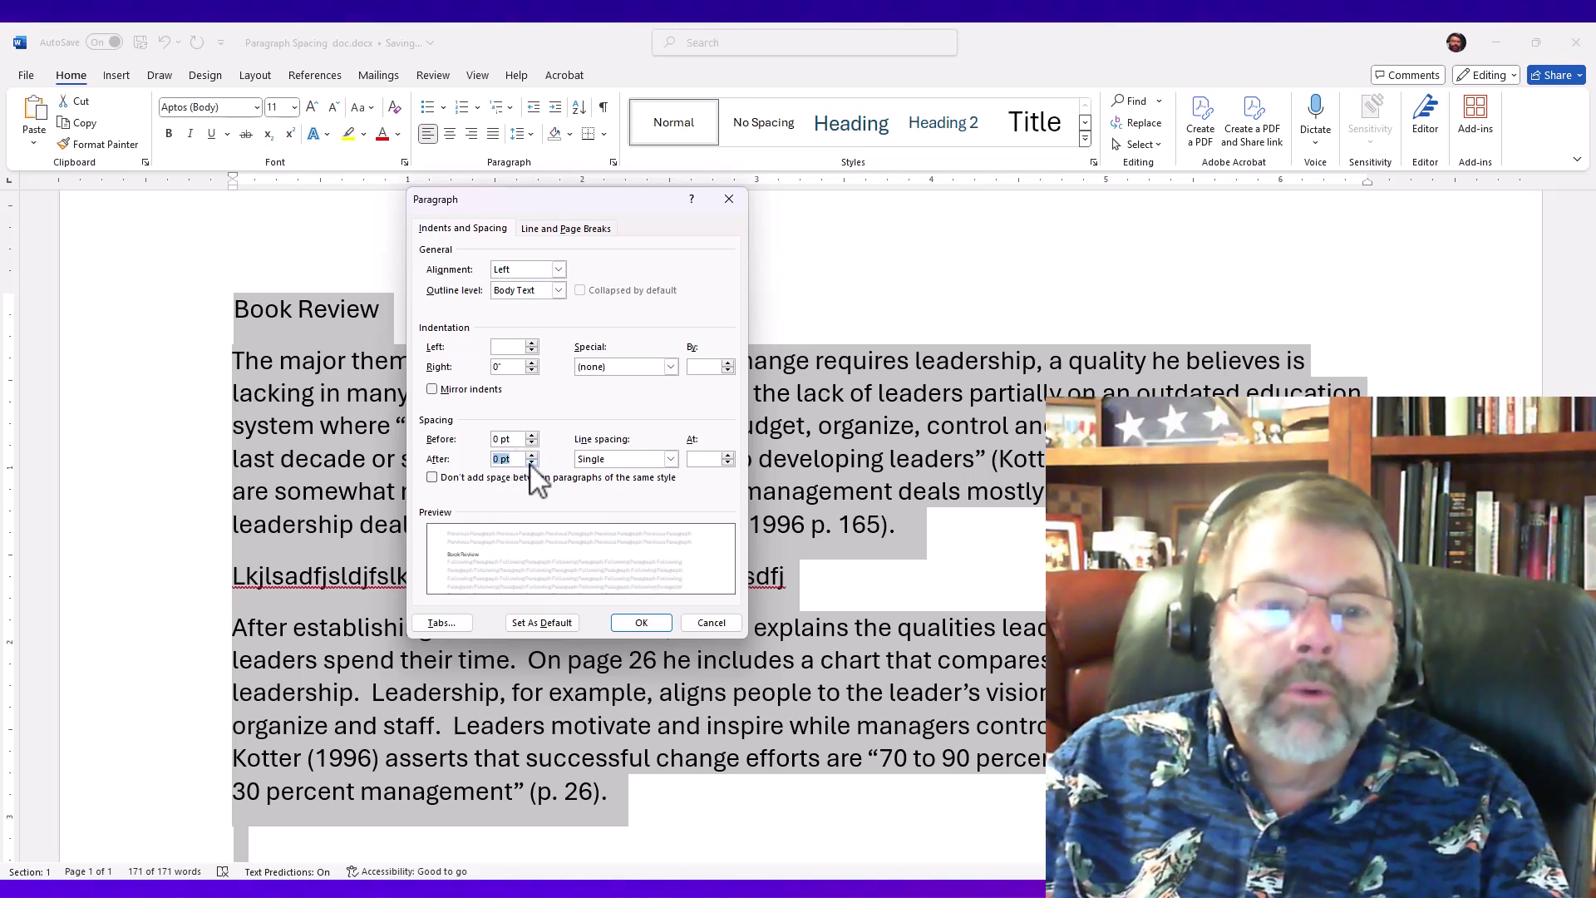
click(632, 618)
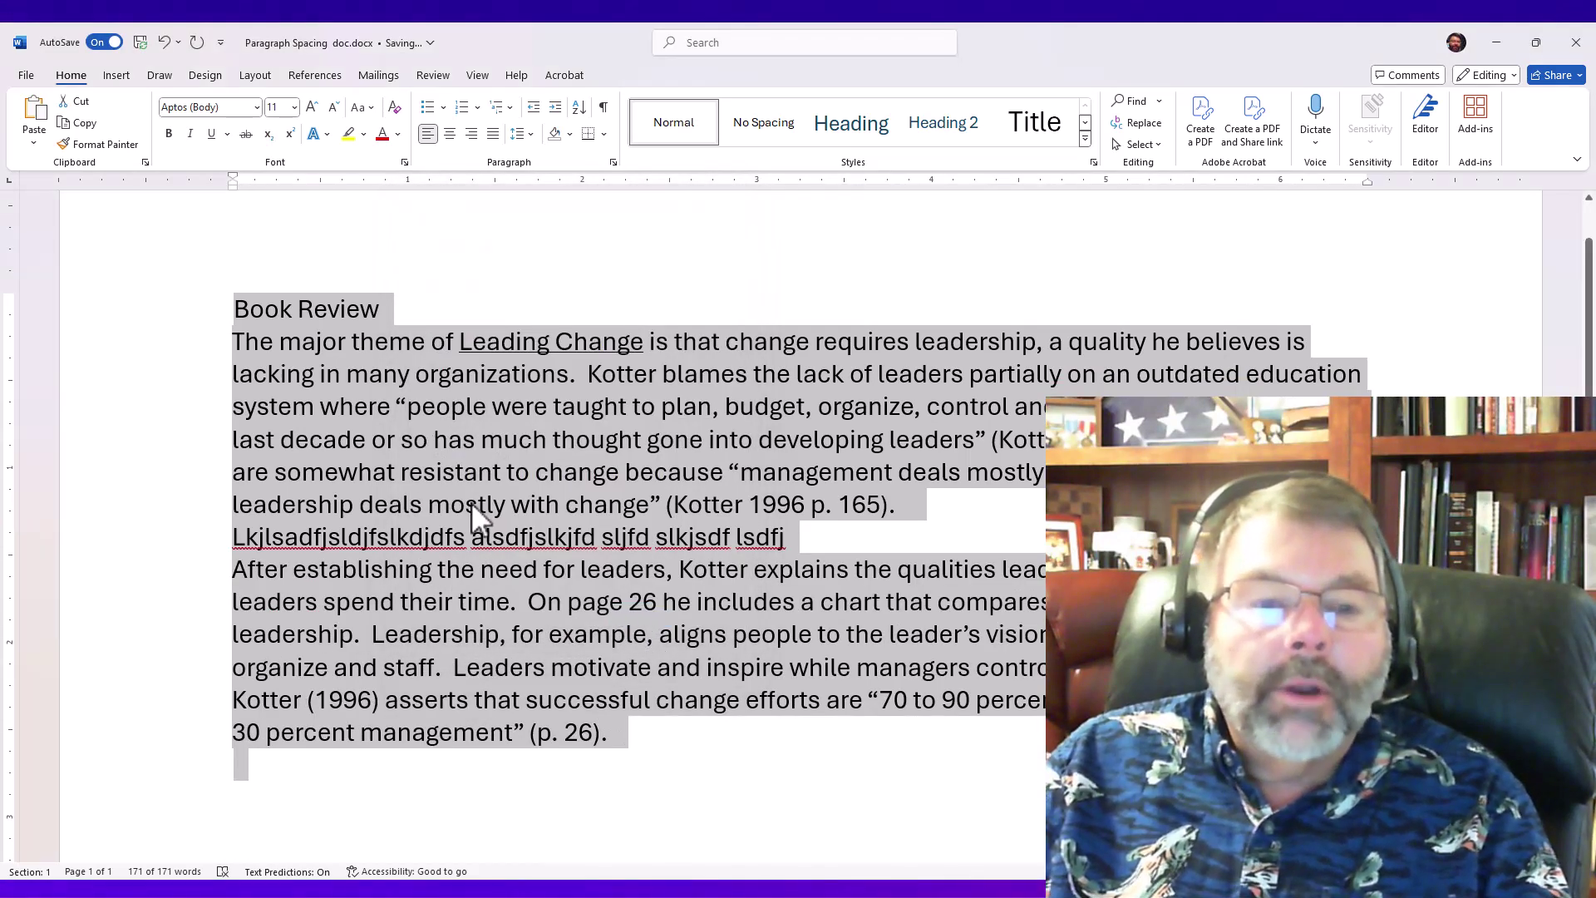
Step: Insert an empty paragraph below the Book Review title, and one above and one below the filler text paragraph
click(389, 311)
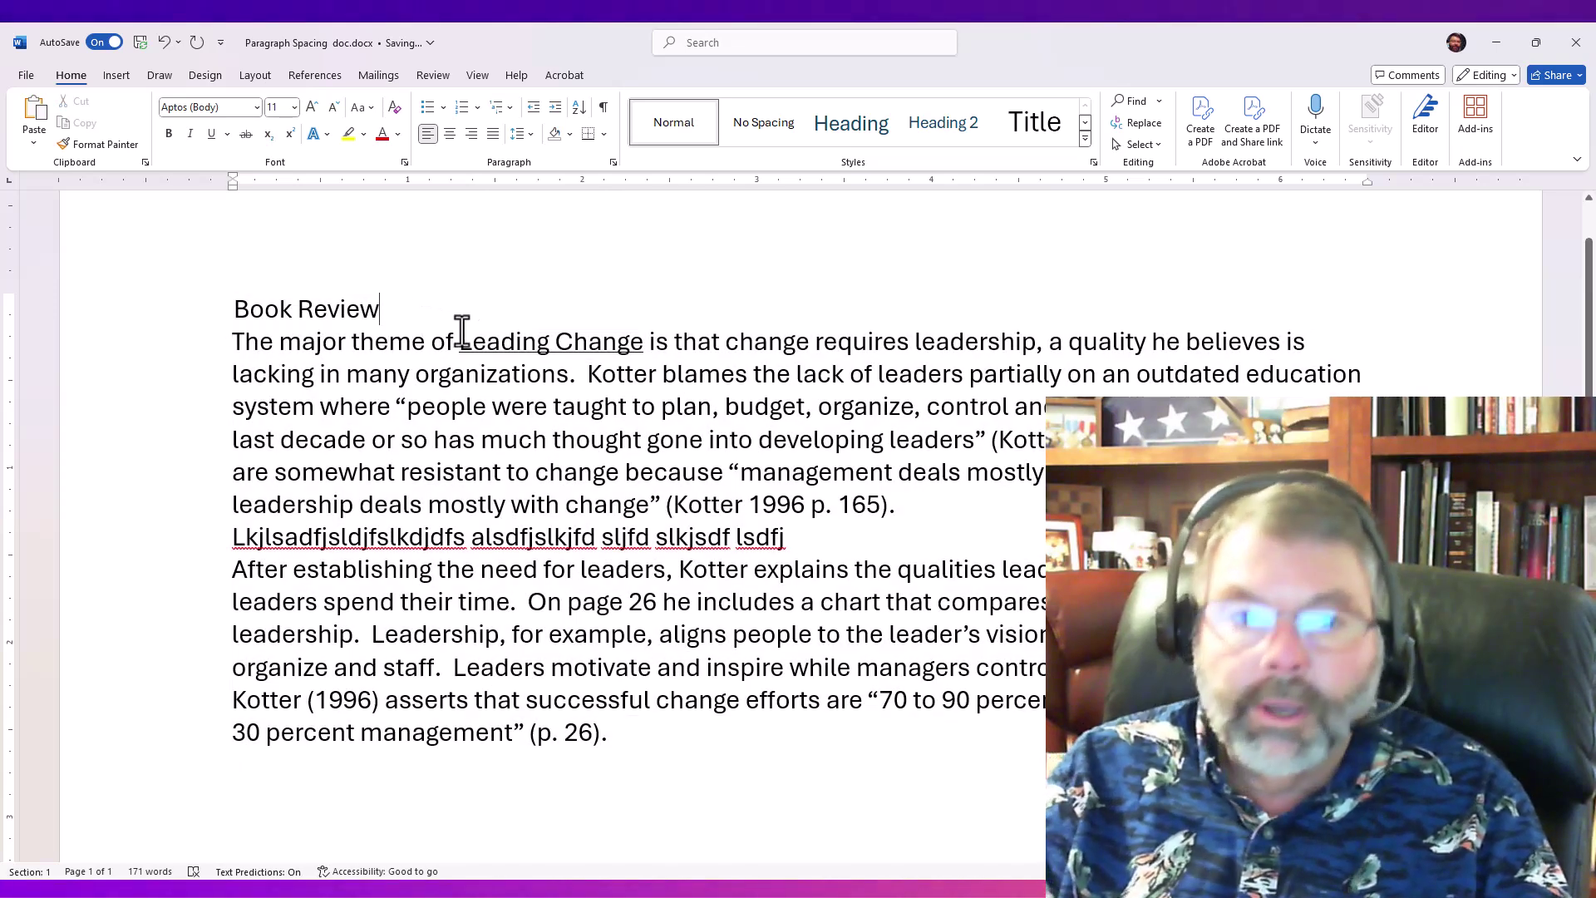
key(Return)
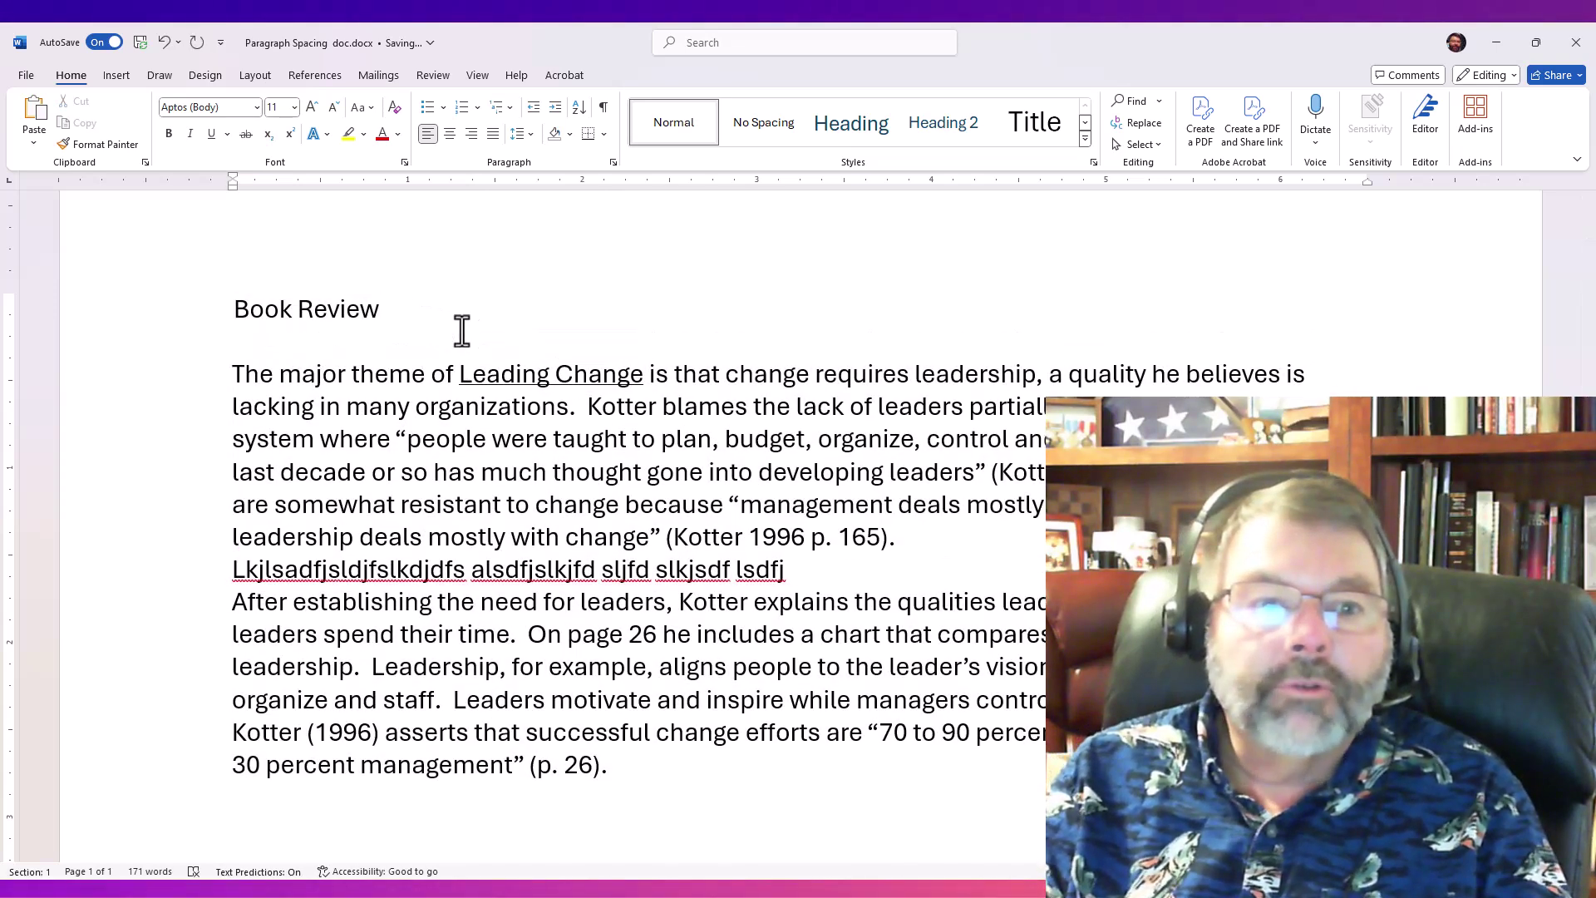
key(Down)
key(ctrl+Down)
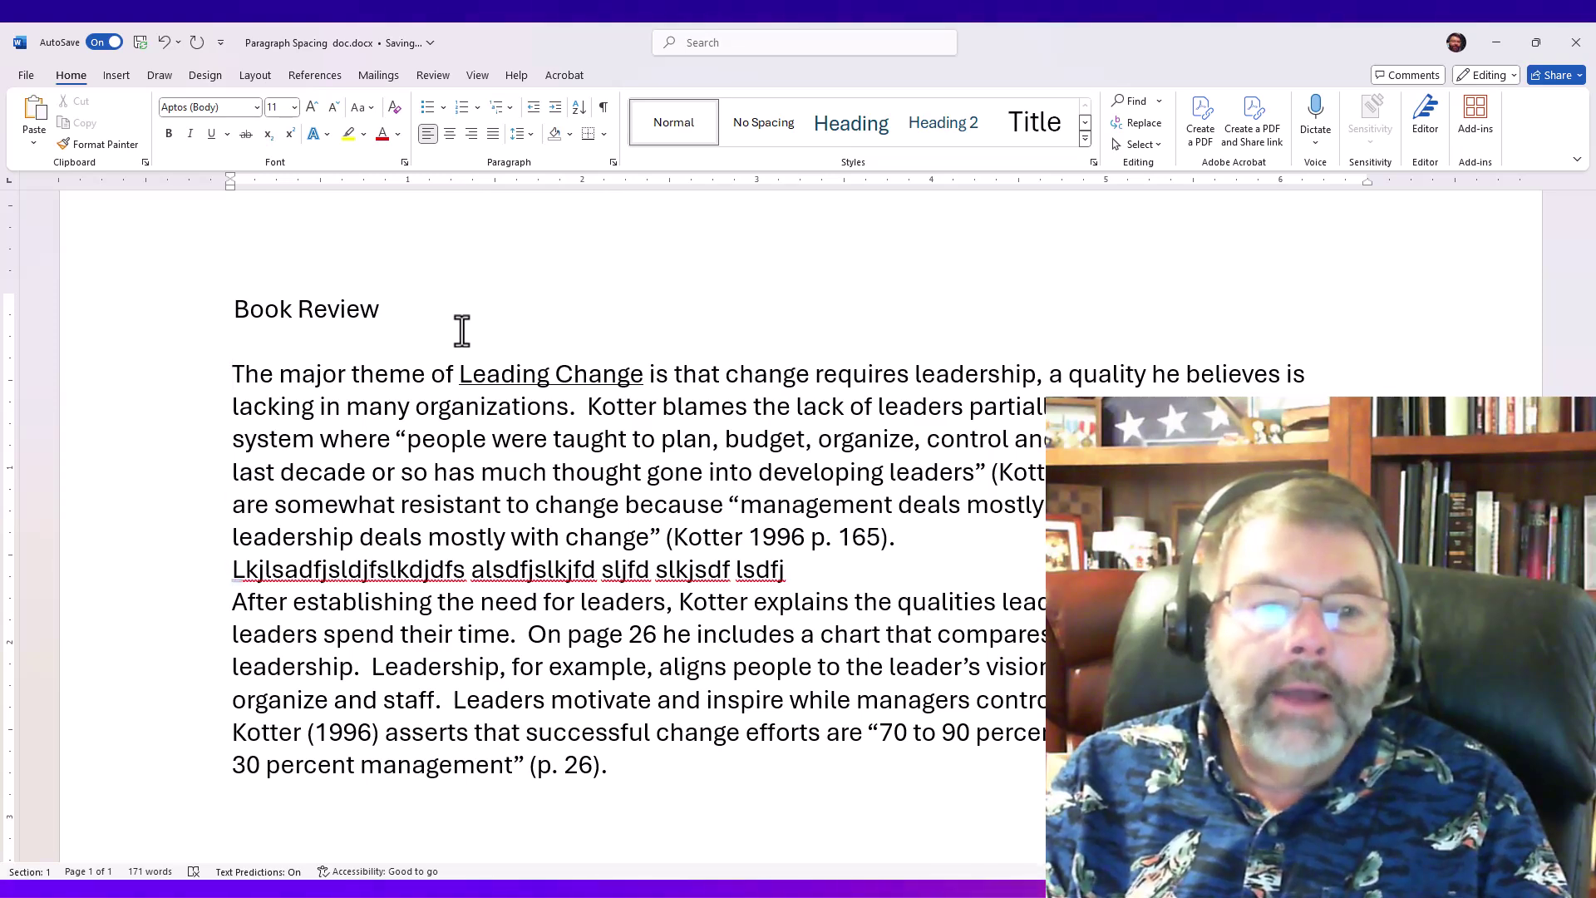
key(Return)
key(ctrl+Down)
key(Return)
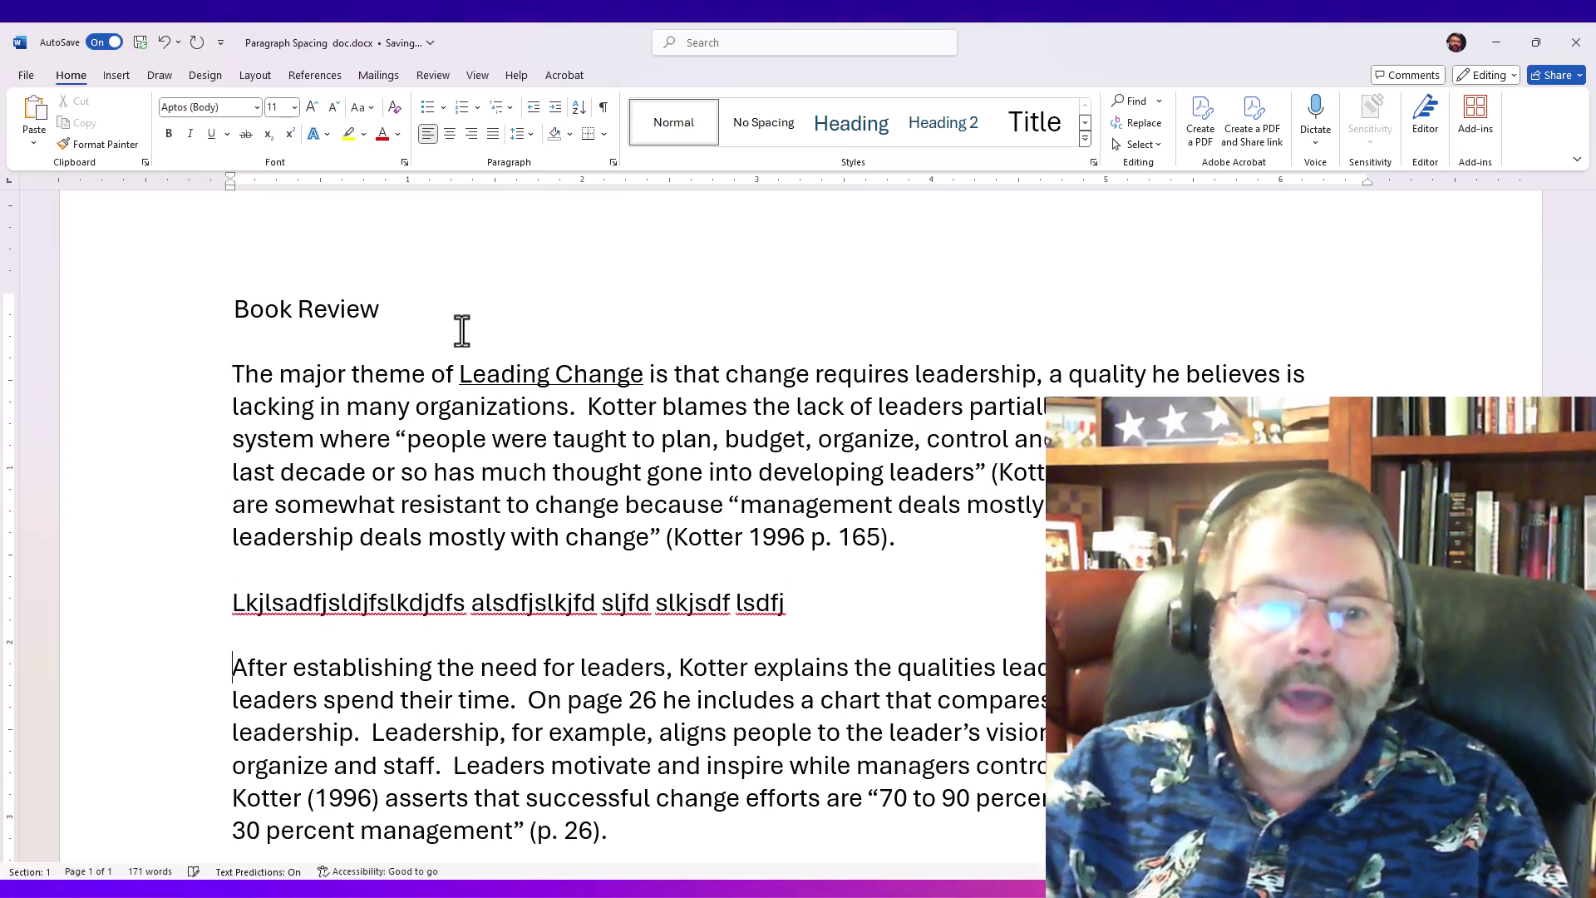
Step: With formatting marks temporarily shown, try deleting the empty paragraph below the Book Review title, and undo the deletion
click(602, 108)
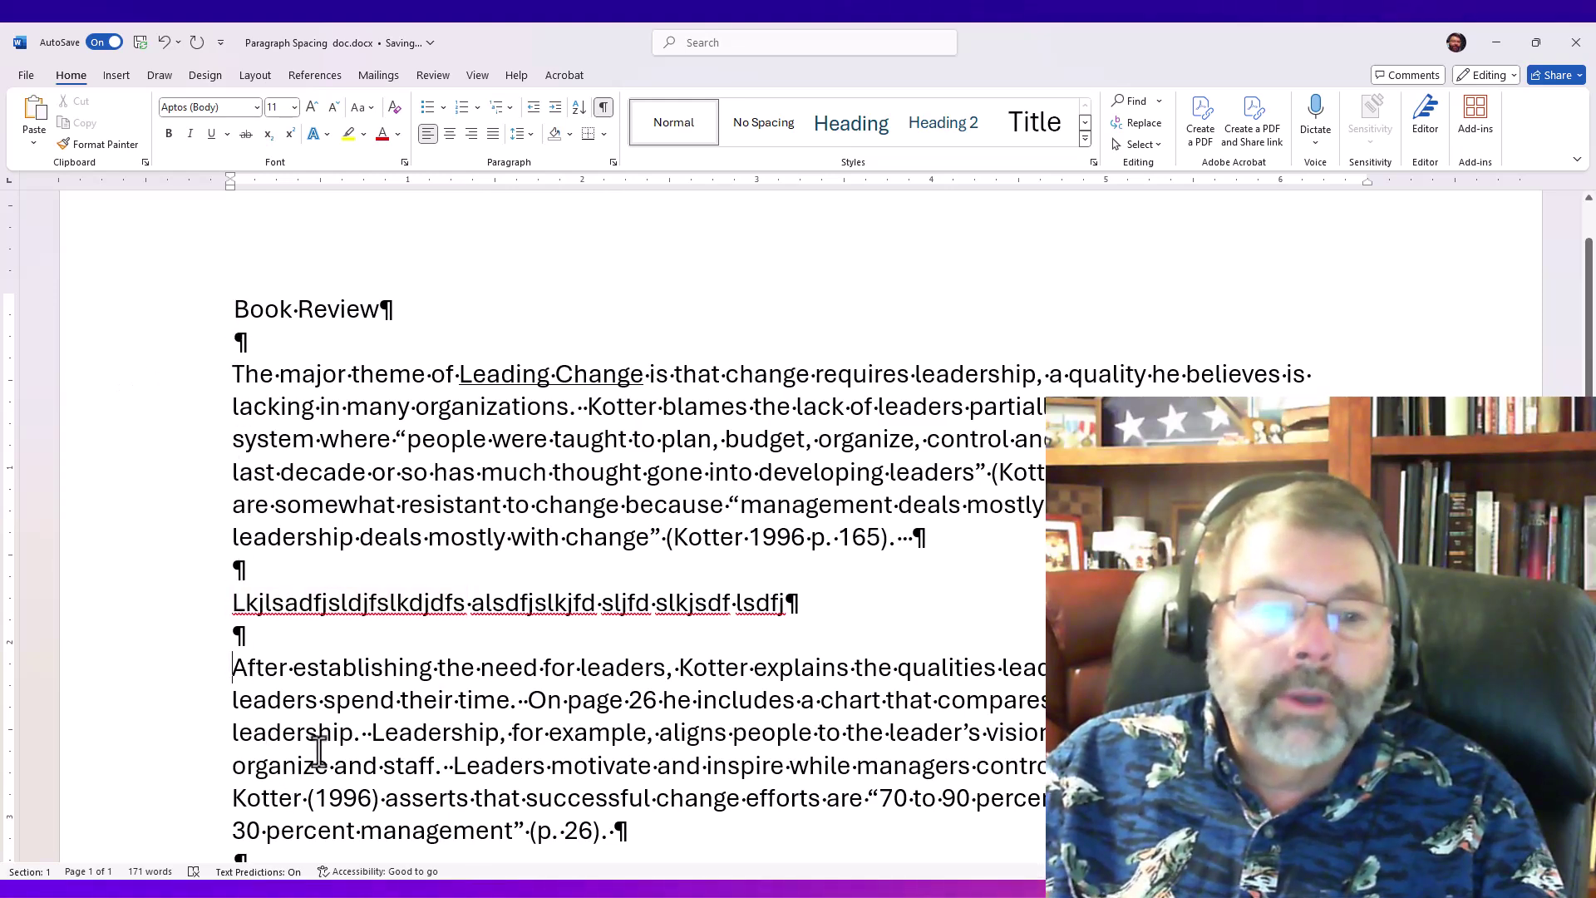
click(240, 341)
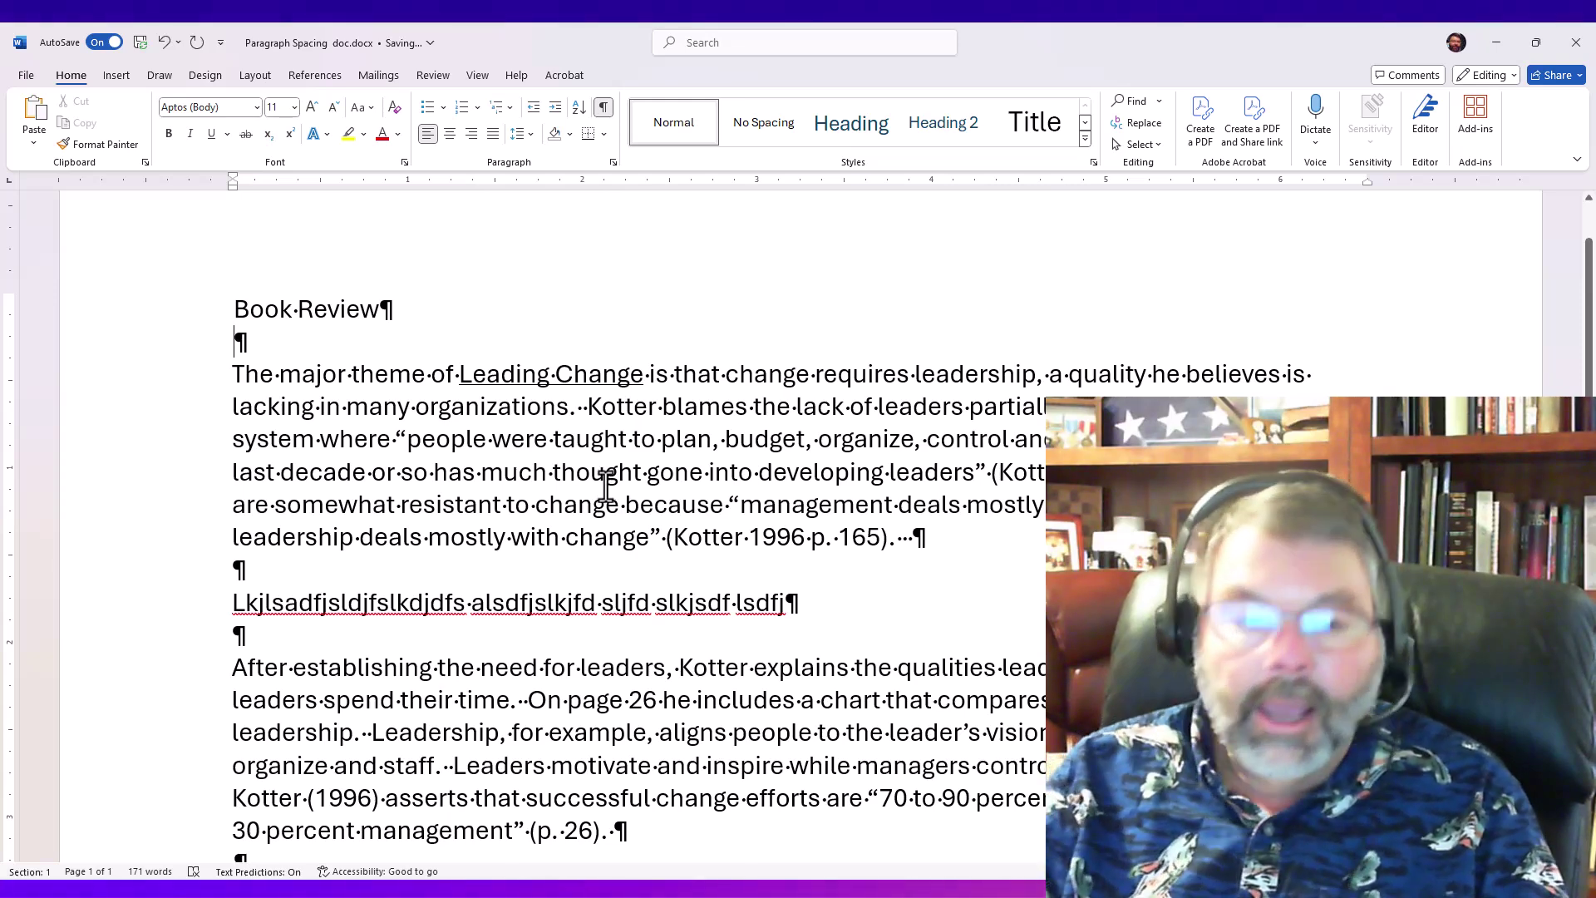
key(Delete)
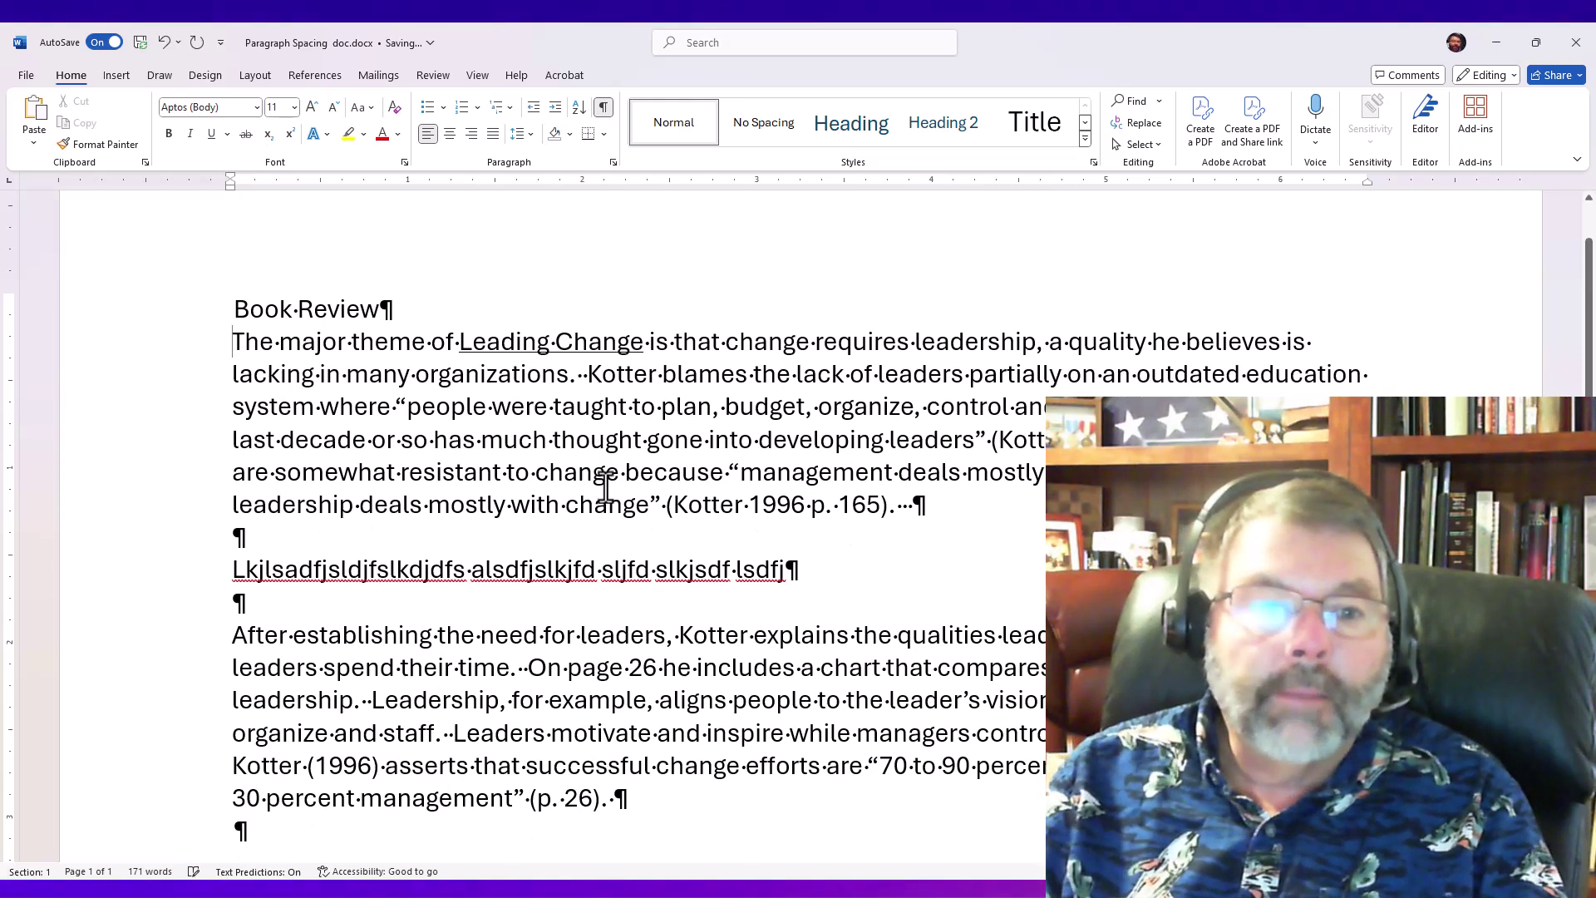
key(ctrl+z)
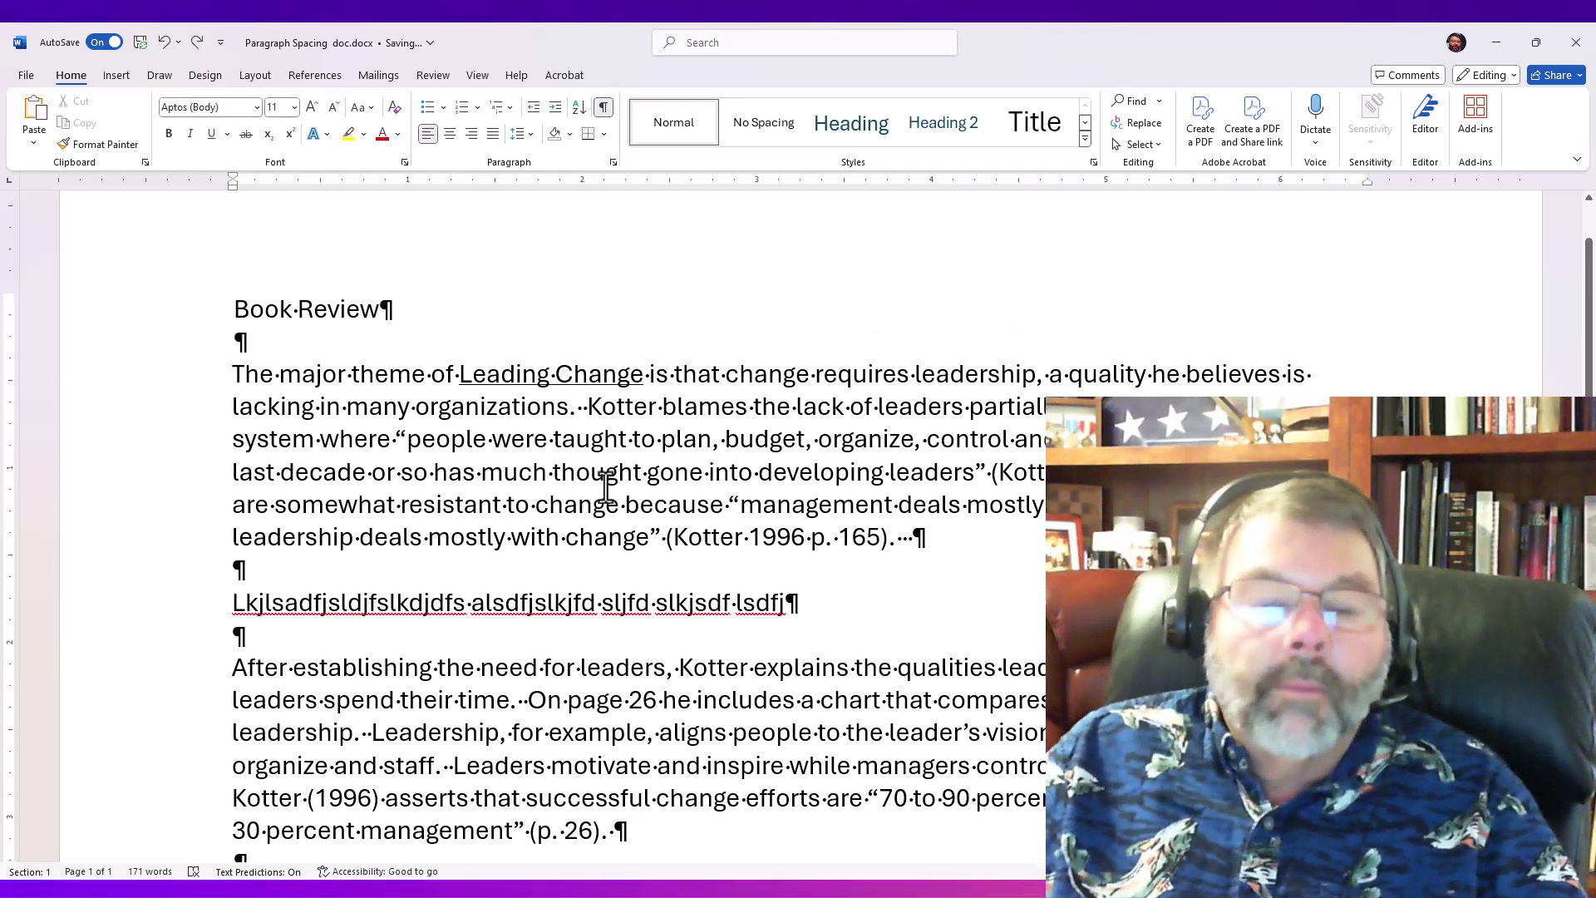
click(604, 111)
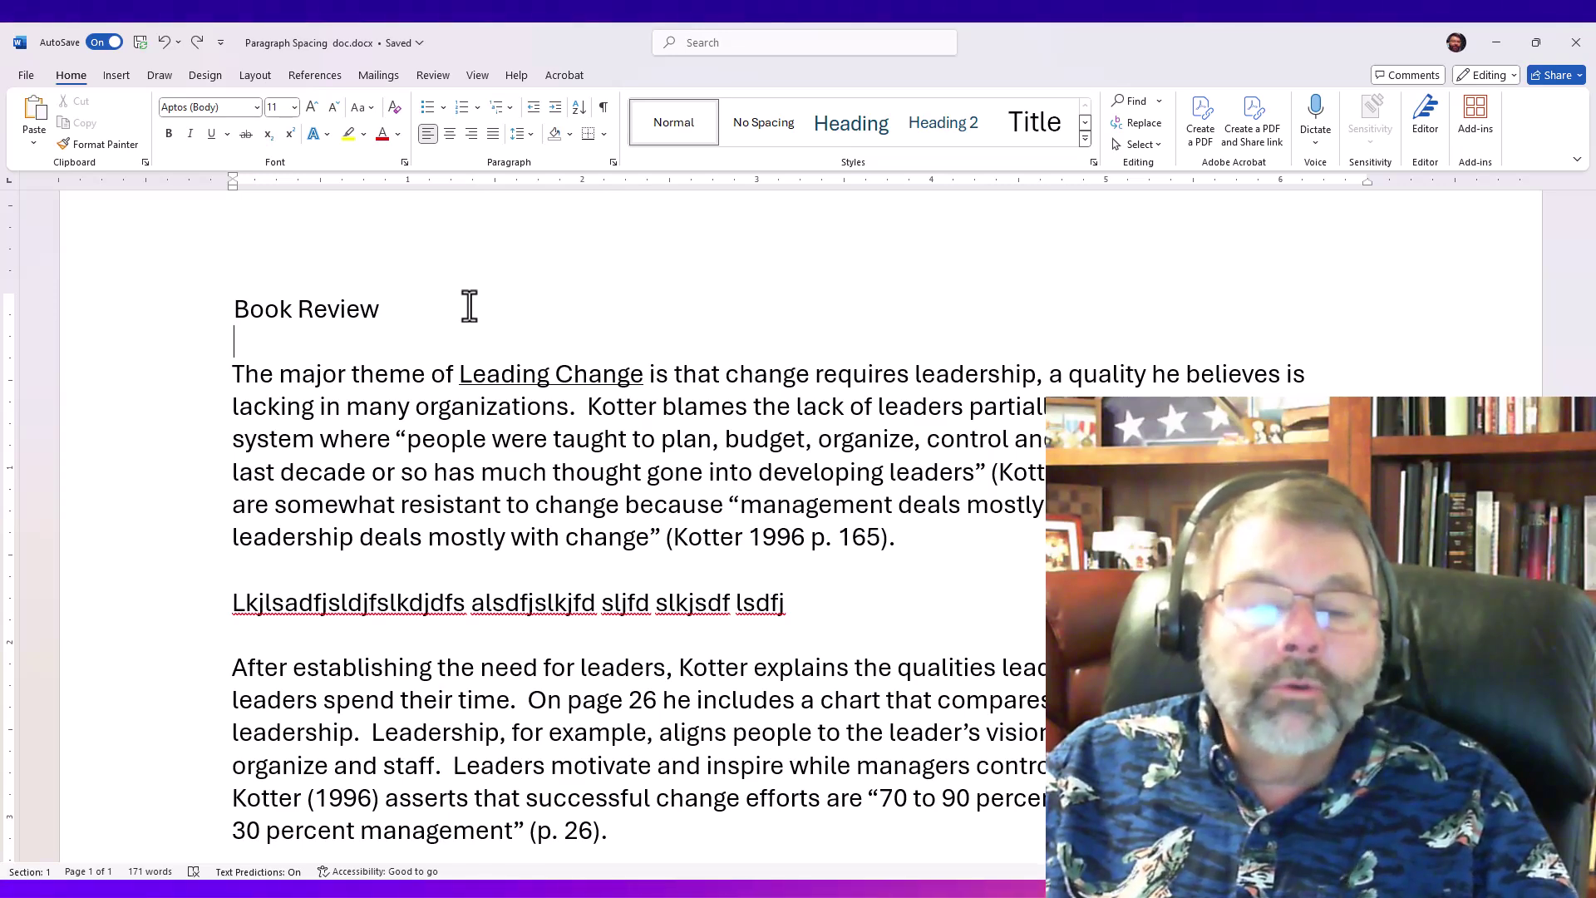
Step: Save the current paragraph spacing settings as the default for all documents based on the Normal.dotm template
click(612, 163)
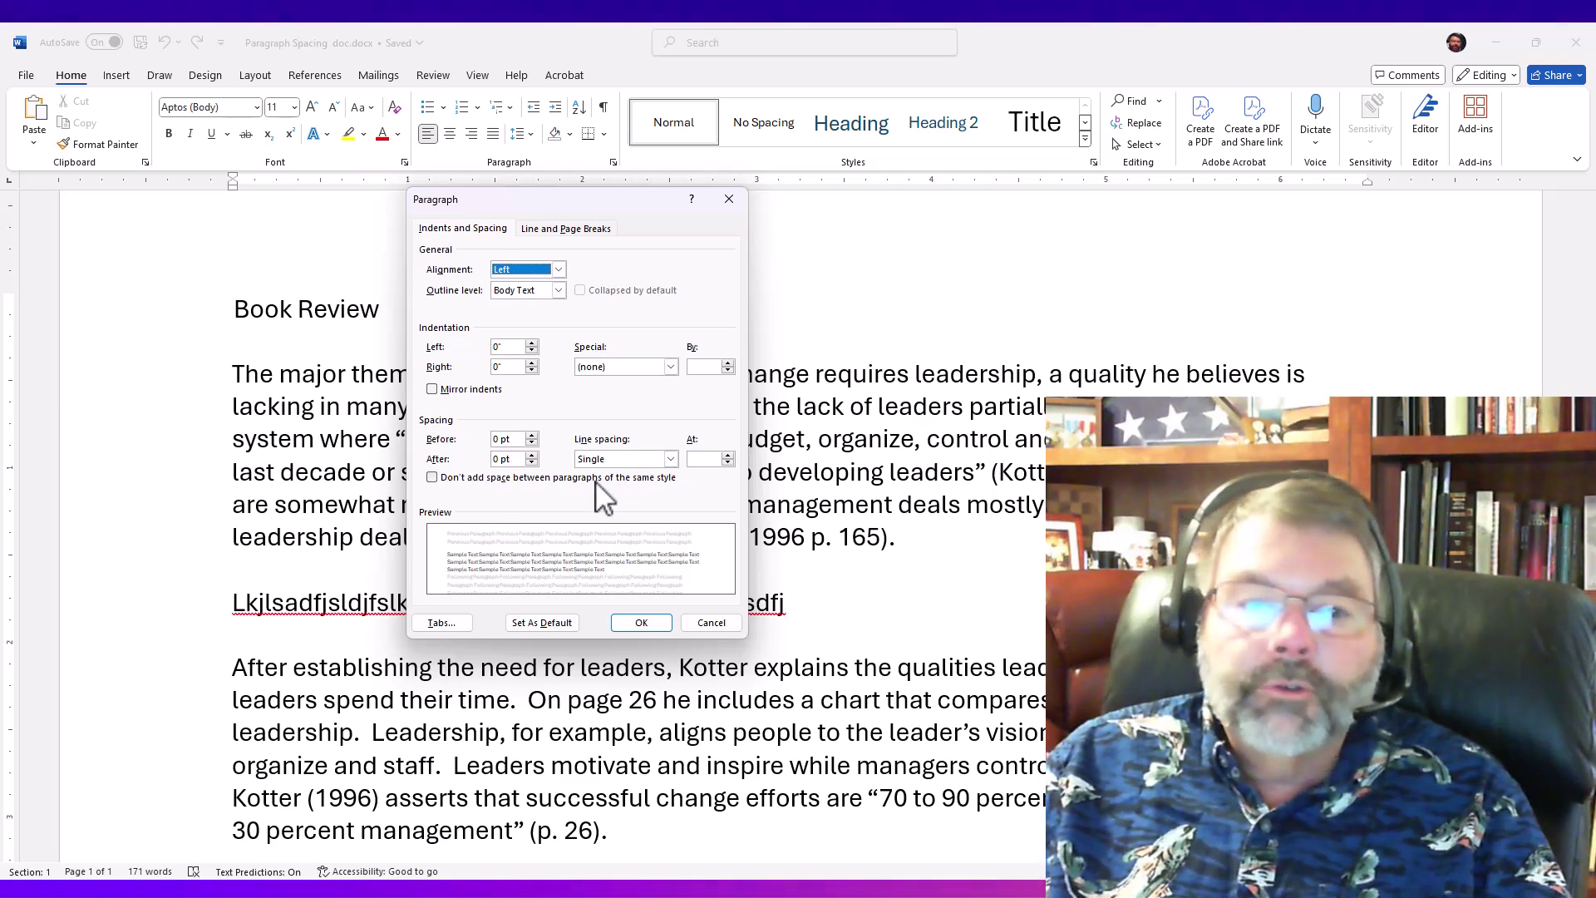
click(536, 621)
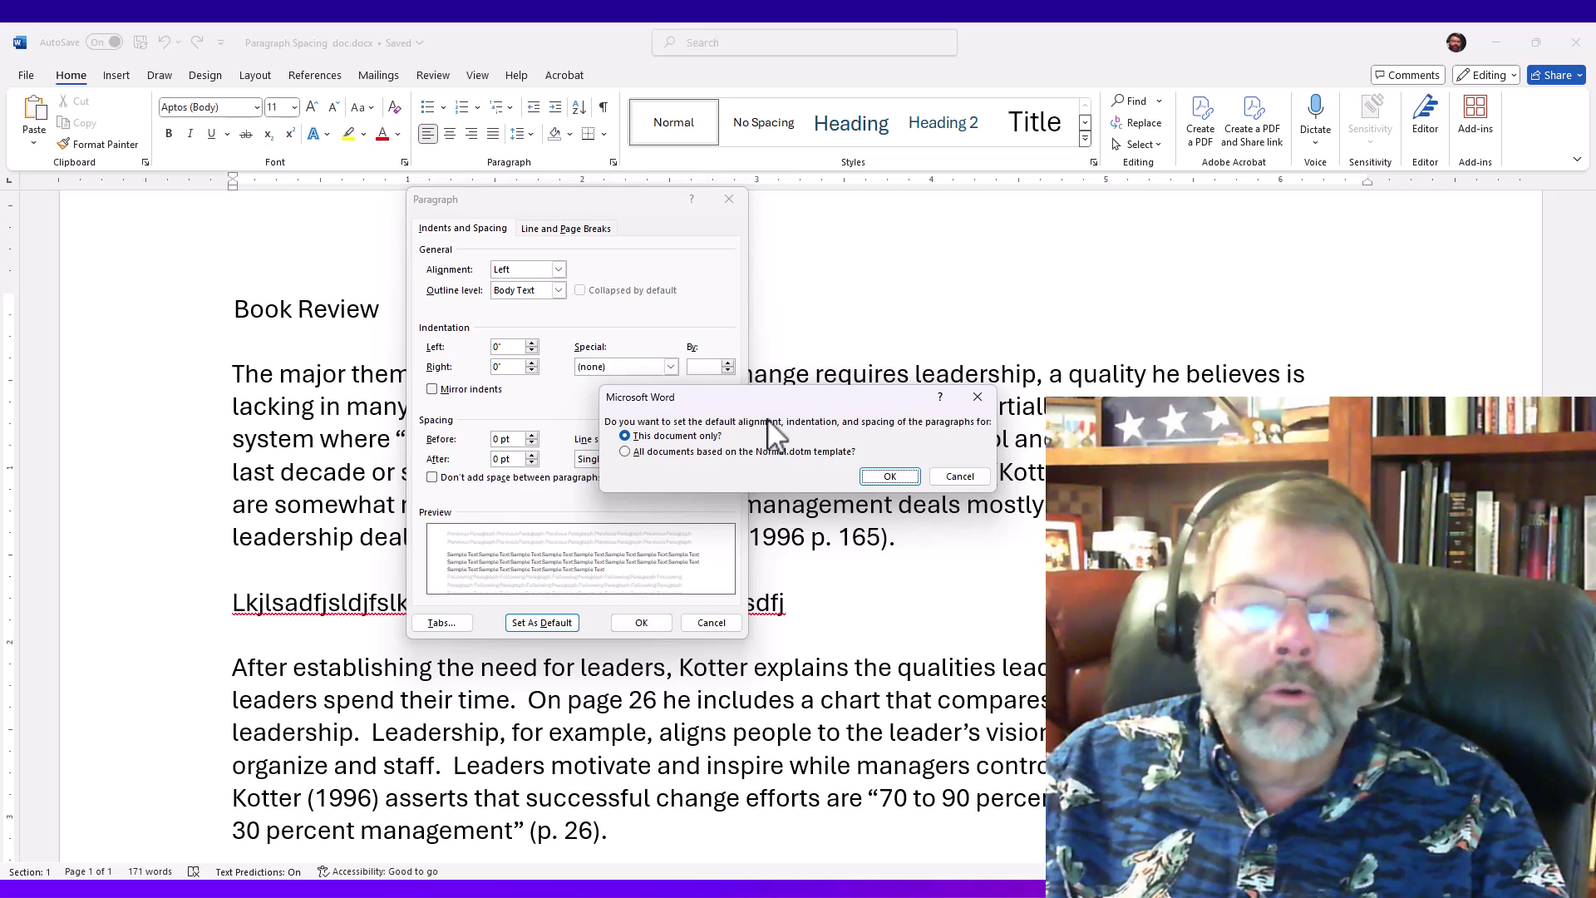
click(625, 453)
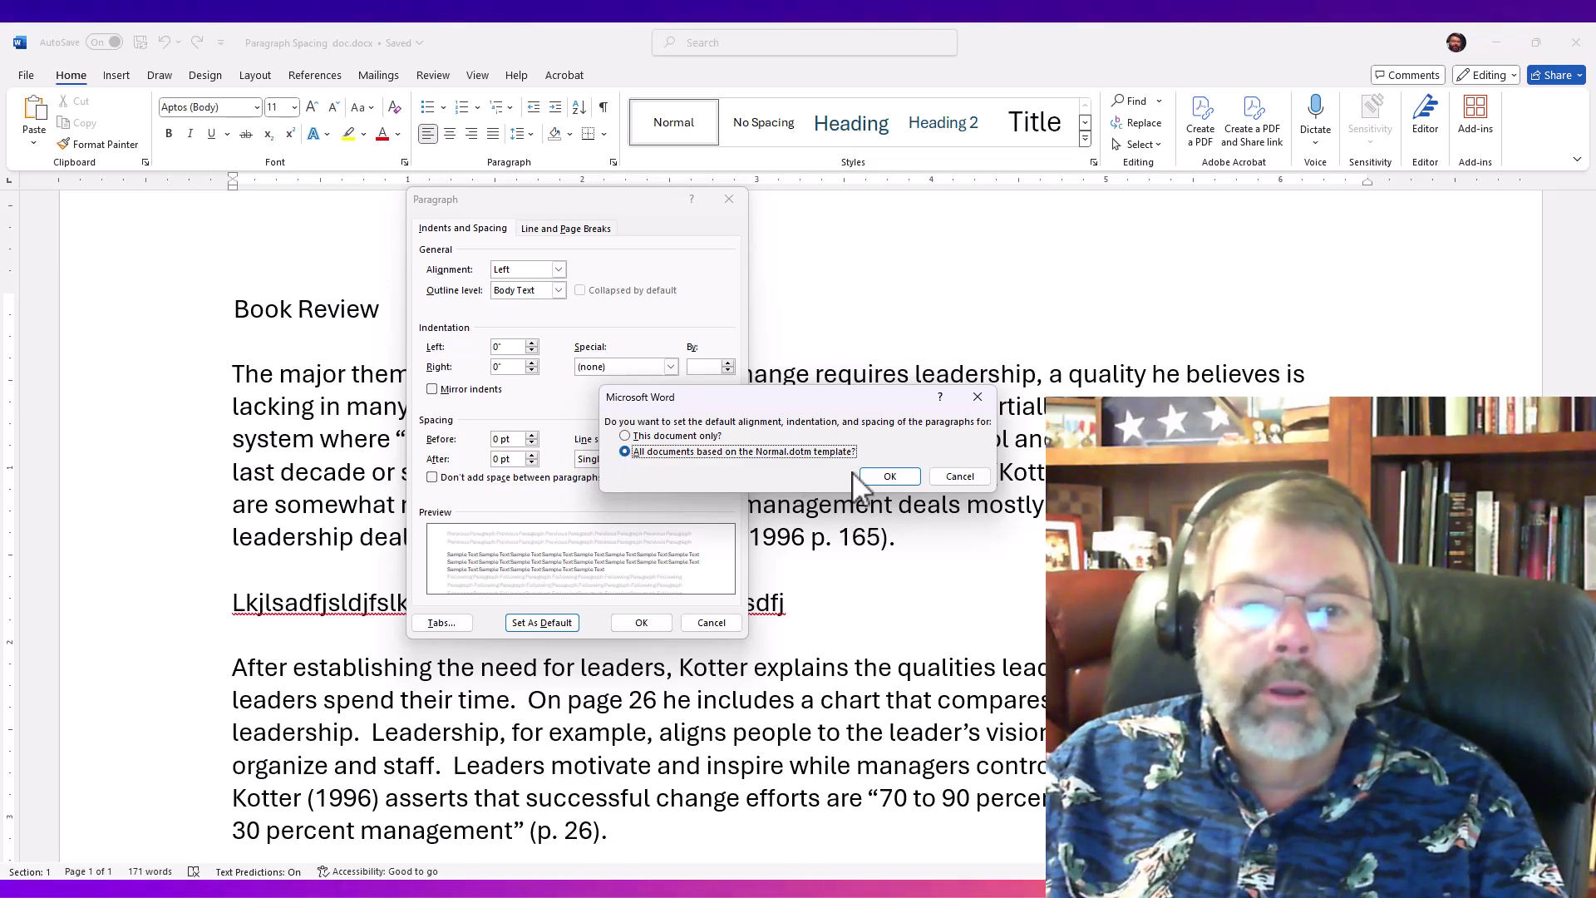
click(886, 477)
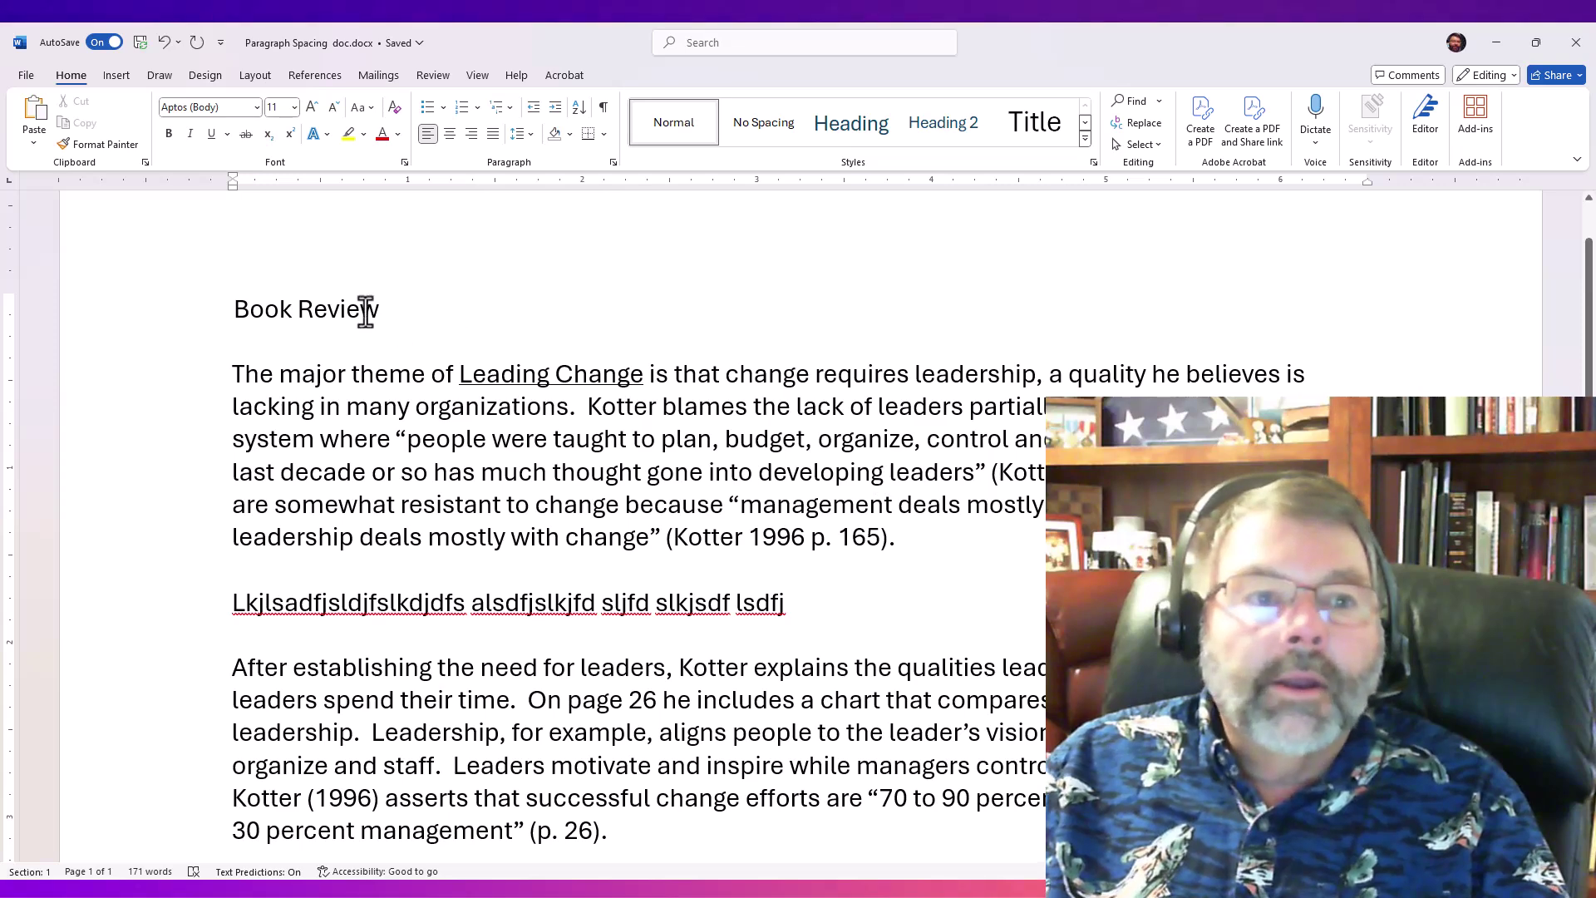
Step: Create a blank document, check the default spacing in its Paragraph settings, and close it without changes
click(25, 77)
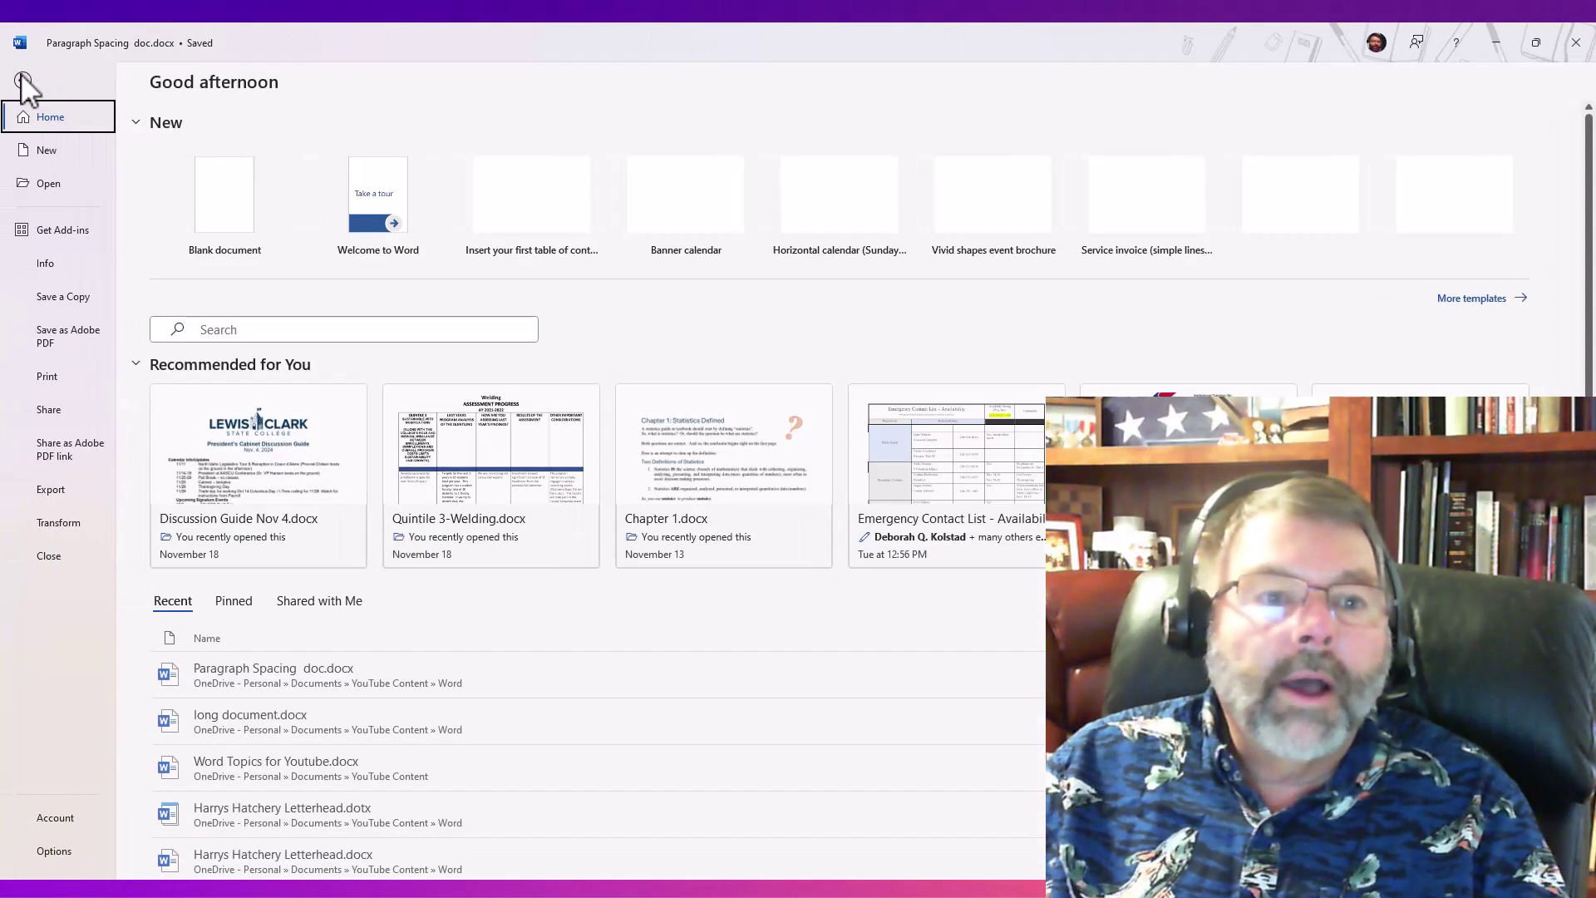
click(229, 208)
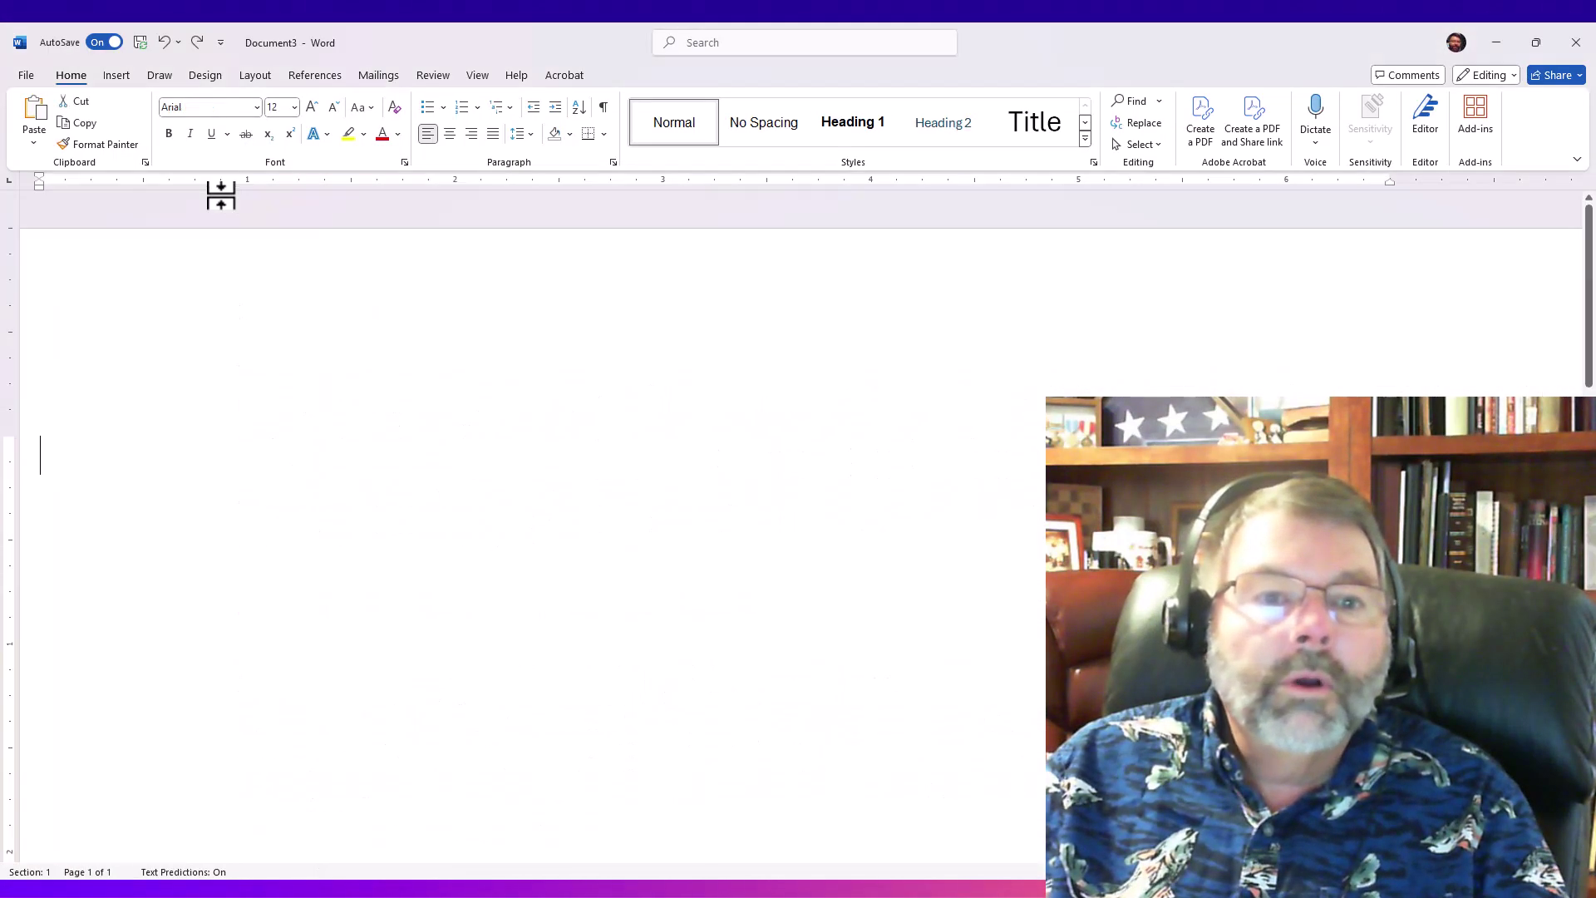
click(613, 162)
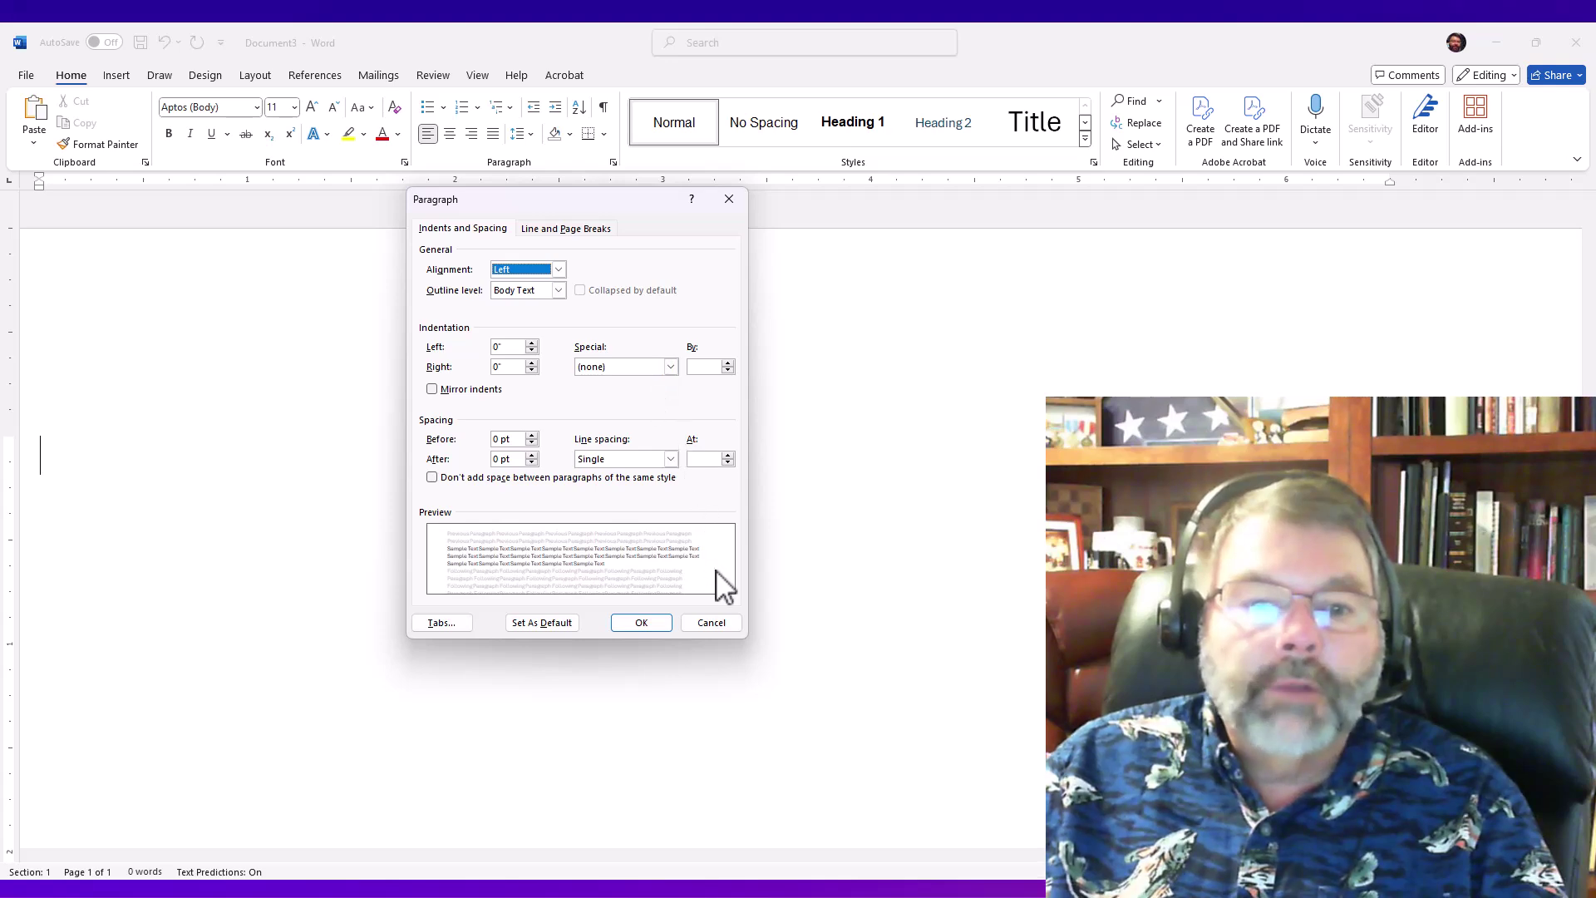
click(711, 623)
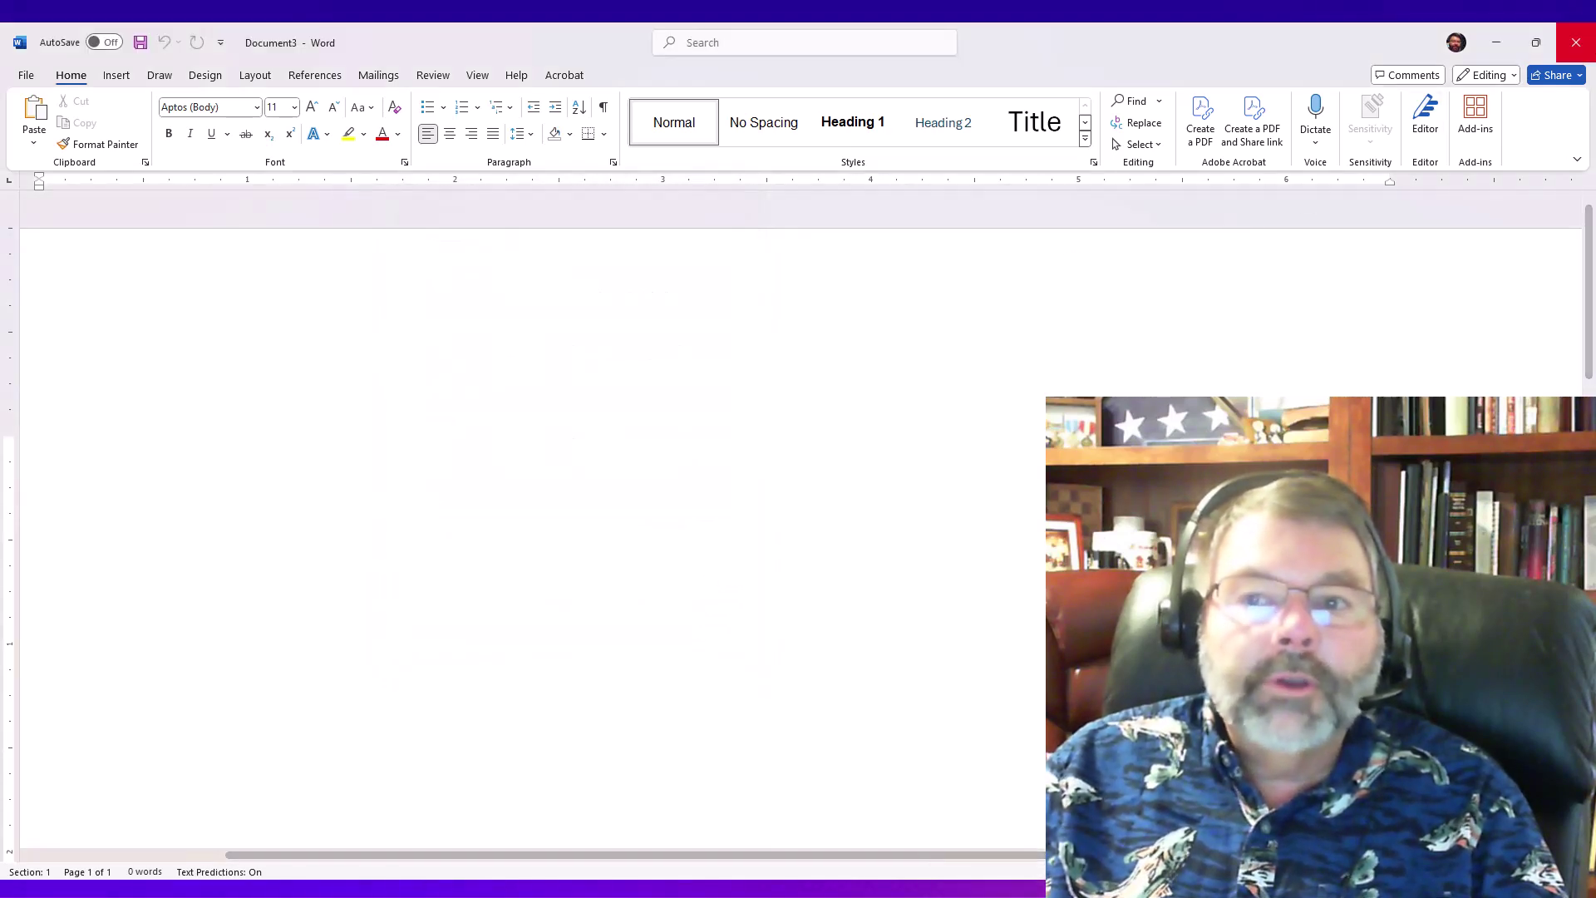
click(1575, 43)
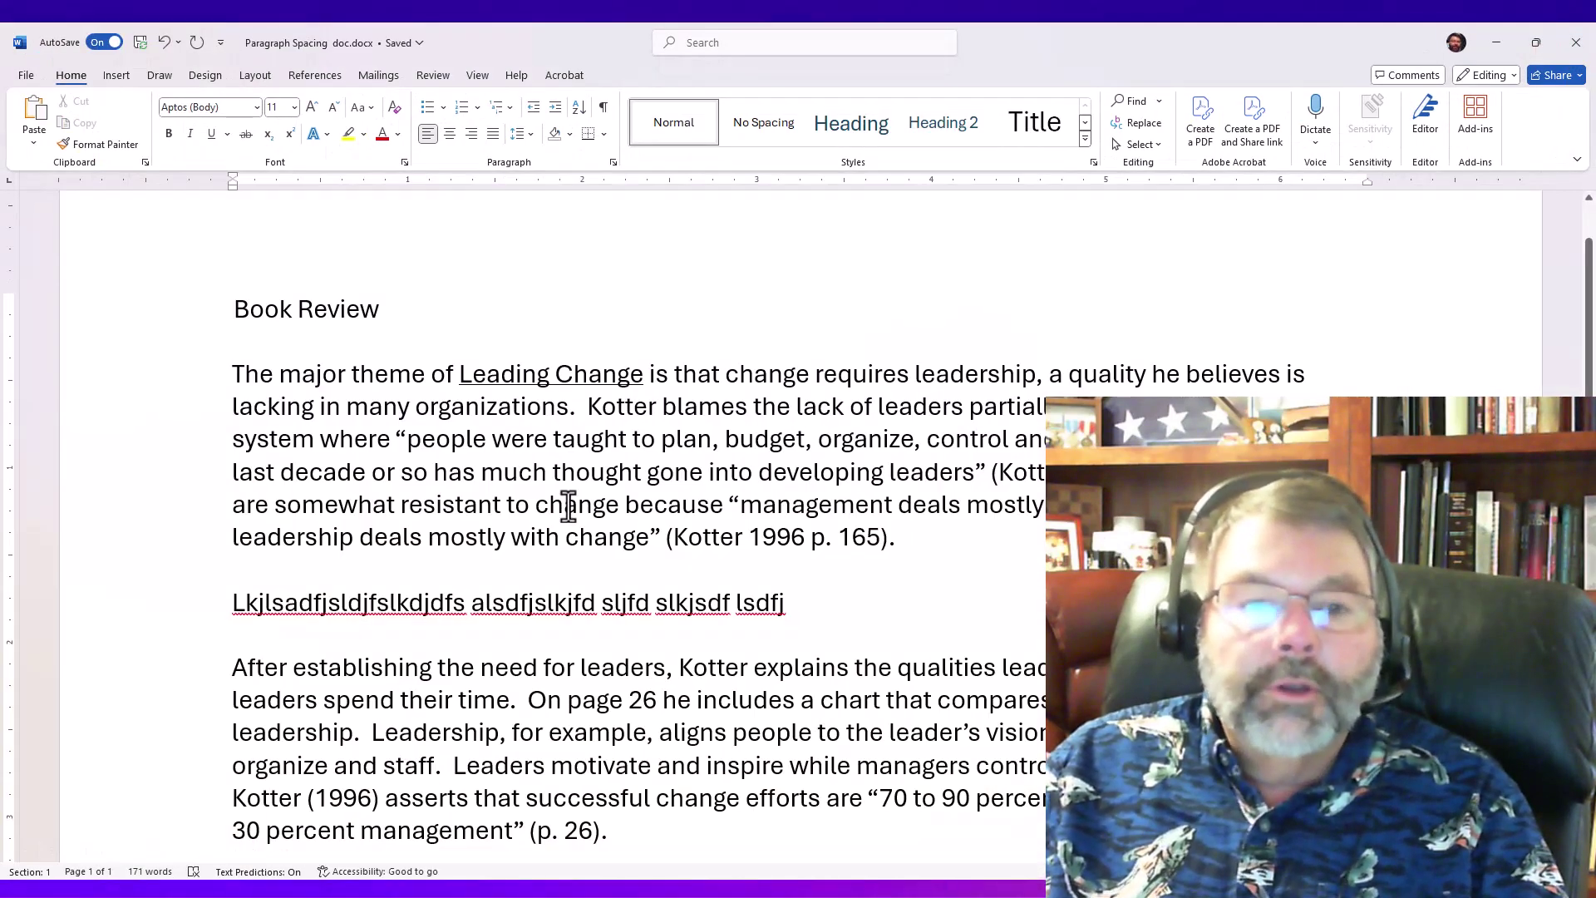